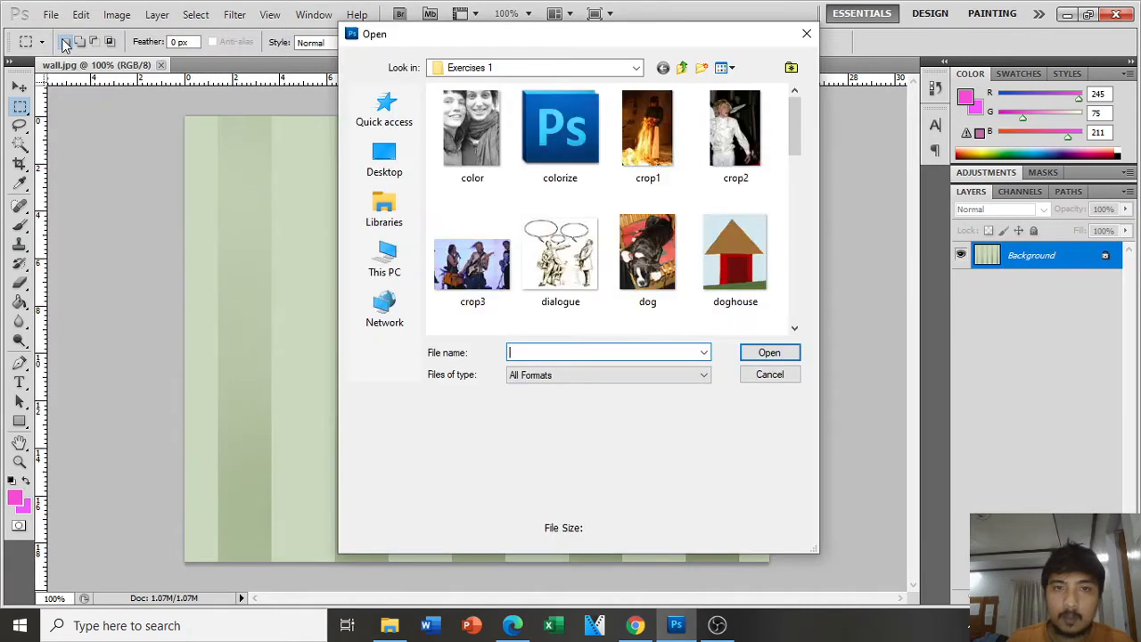
Step: Open the paintings image from the Exercises 1 folder and float its window over wall.jpg
click(647, 254)
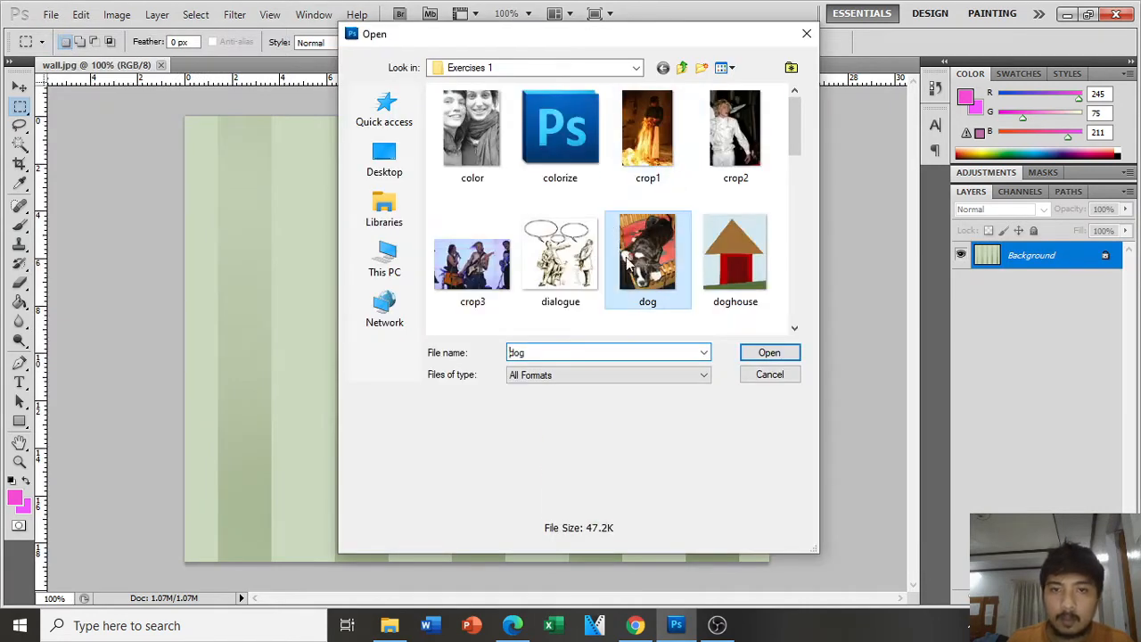
key(p)
double_click(593, 171)
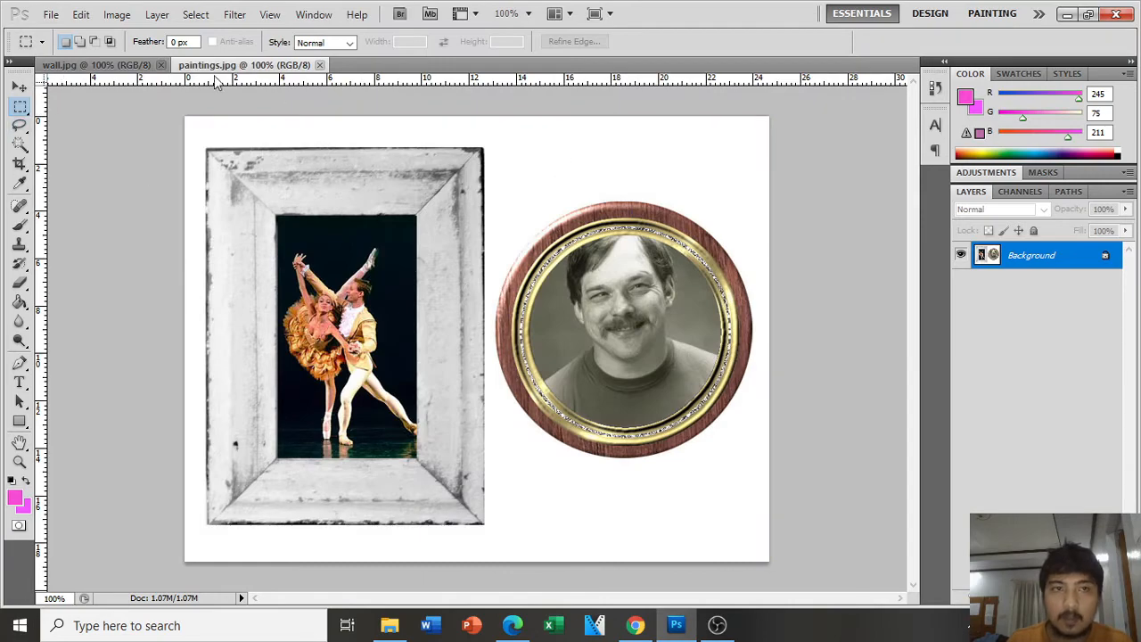
mouse_move(239, 78)
mouse_down()
mouse_move(184, 173)
mouse_move(131, 131)
mouse_move(535, 290)
mouse_move(301, 194)
mouse_move(438, 222)
mouse_move(592, 169)
mouse_move(657, 119)
mouse_up()
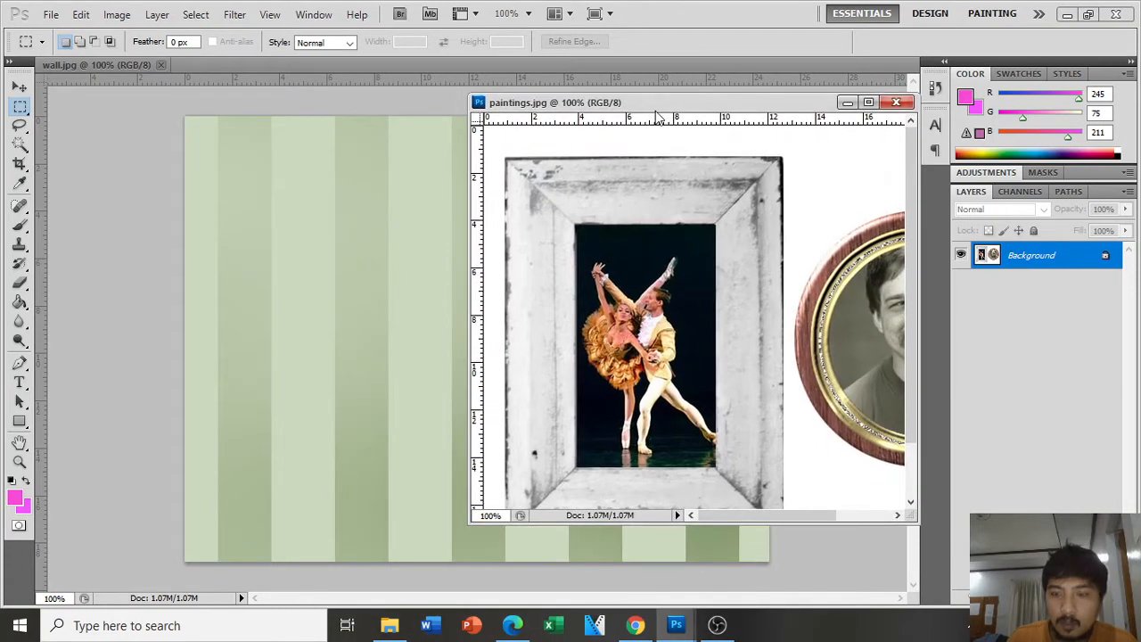
Step: Select the rectangular dancers' picture with its frame in paintings.jpg and copy it onto the left side of the wall.jpg image
key(ctrl+minus)
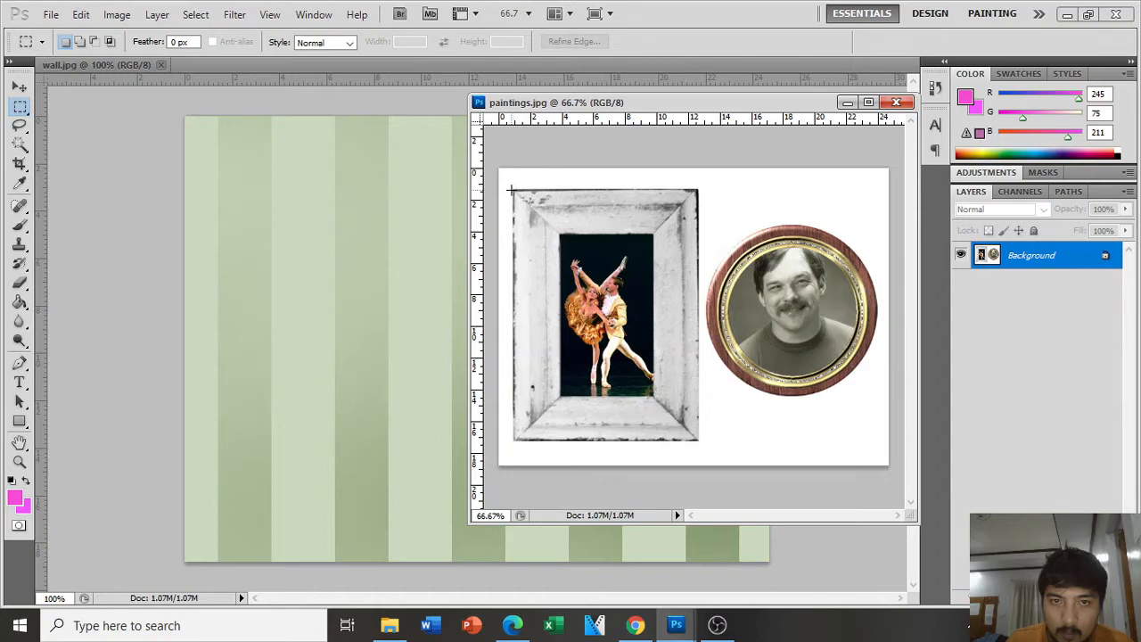
drag(511, 188, 698, 438)
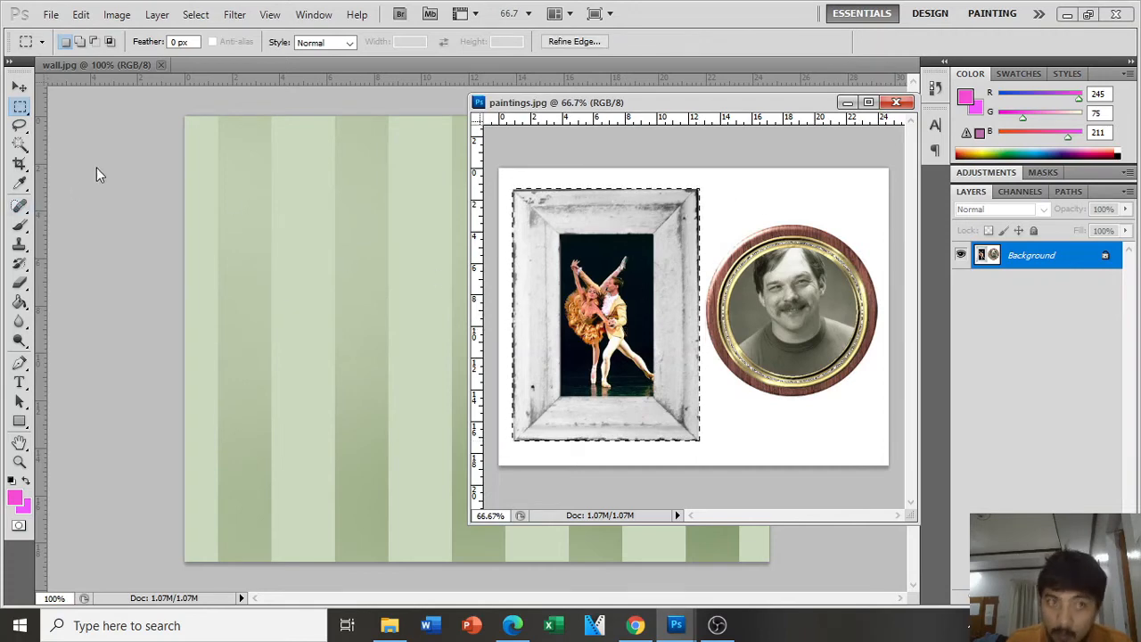
click(20, 88)
drag(547, 255, 305, 277)
drag(393, 305, 415, 305)
click(776, 161)
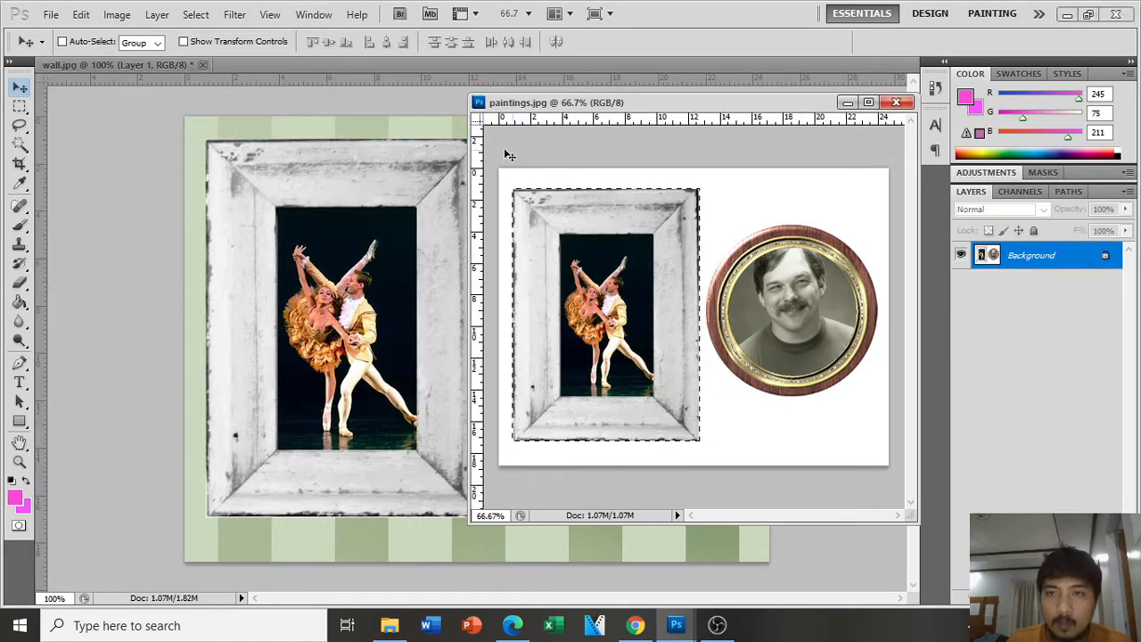
Step: Switch to the Elliptical Marquee tool, clear the selection, and place guides along the round frame's left and top edges
click(22, 106)
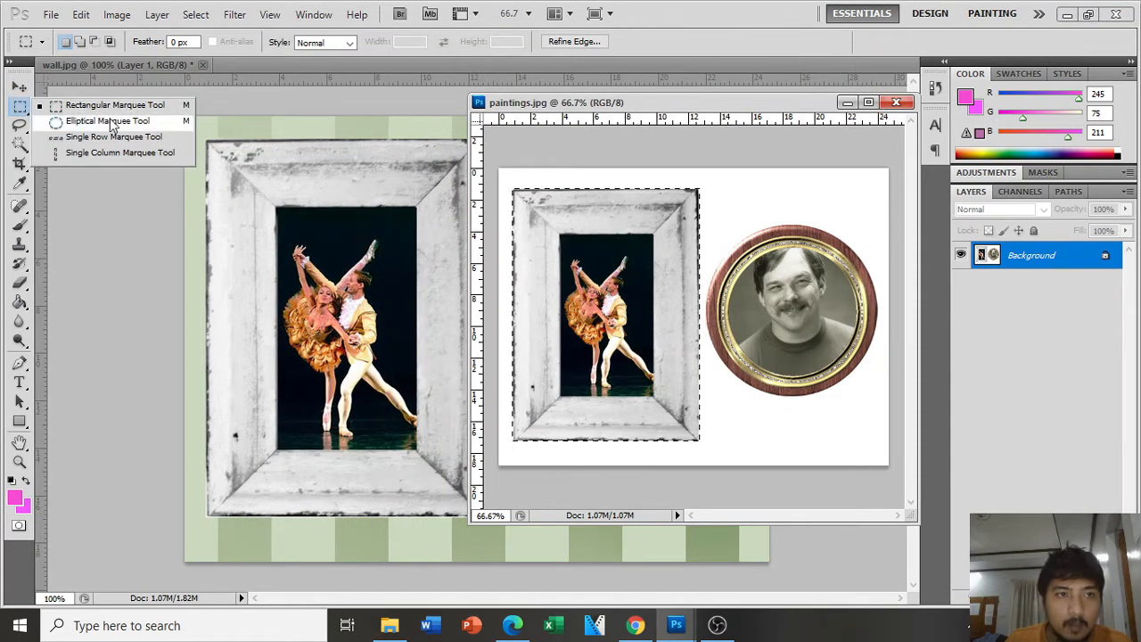
click(71, 121)
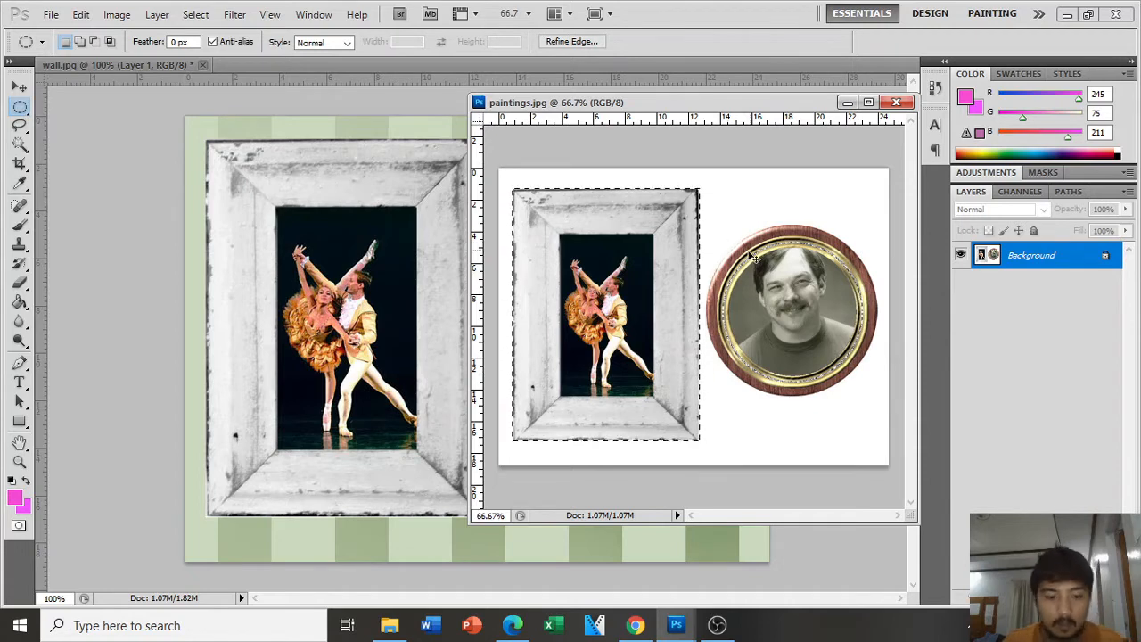
click(731, 238)
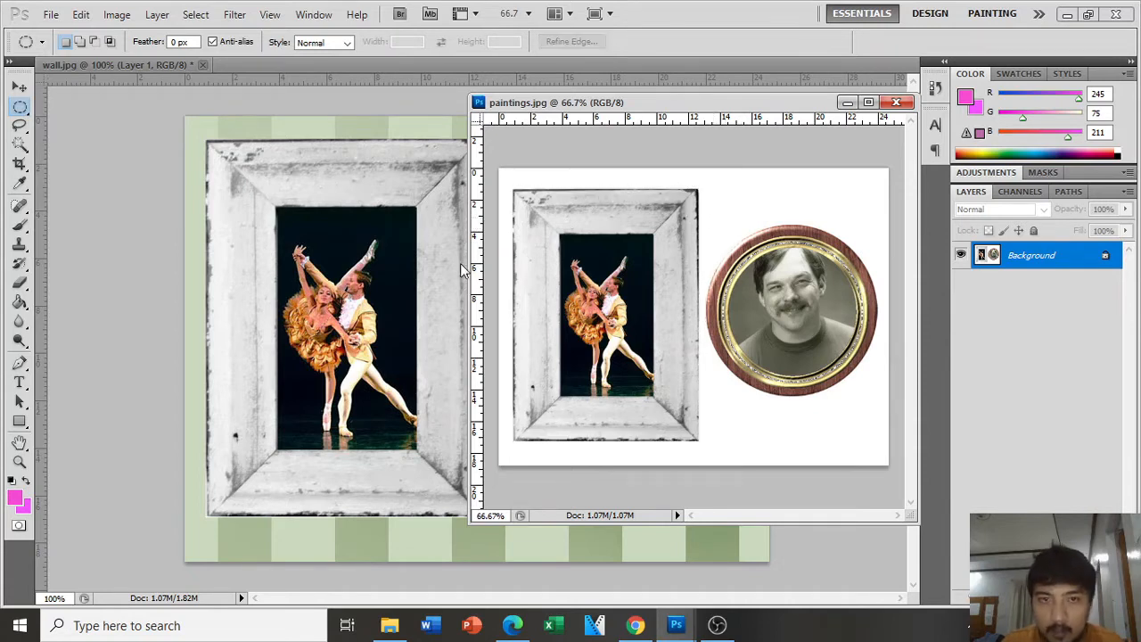
mouse_move(480, 265)
mouse_down()
mouse_move(725, 263)
mouse_move(703, 259)
mouse_move(705, 178)
mouse_up()
drag(729, 131, 745, 223)
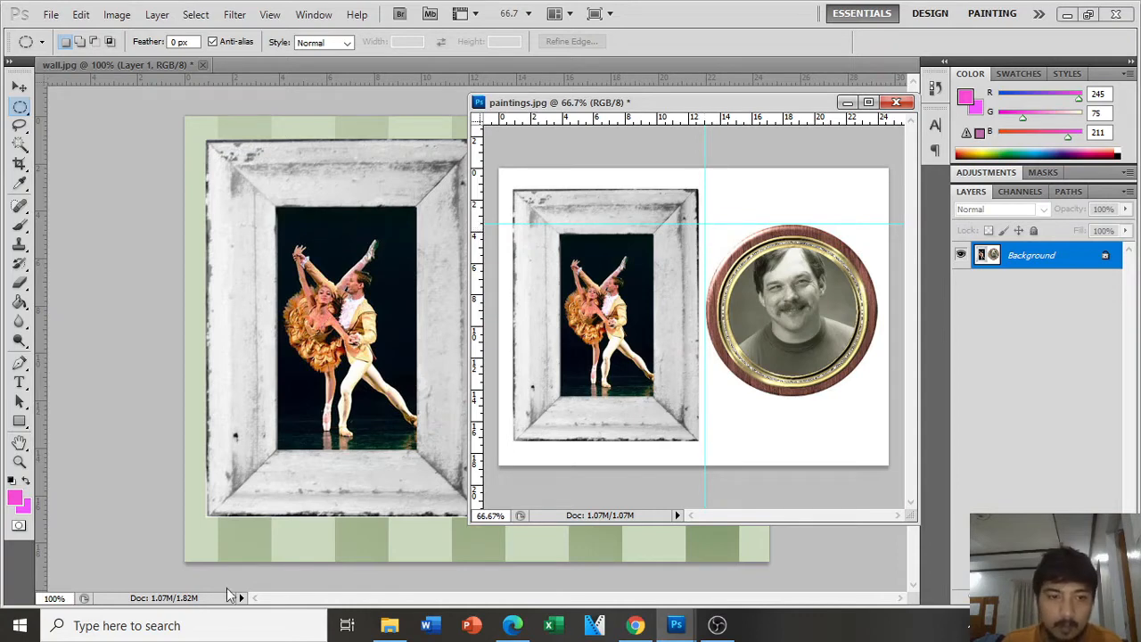
Step: Launch Notepad and shrink its window, placing it over the lower part of the paintings.jpg window
click(102, 625)
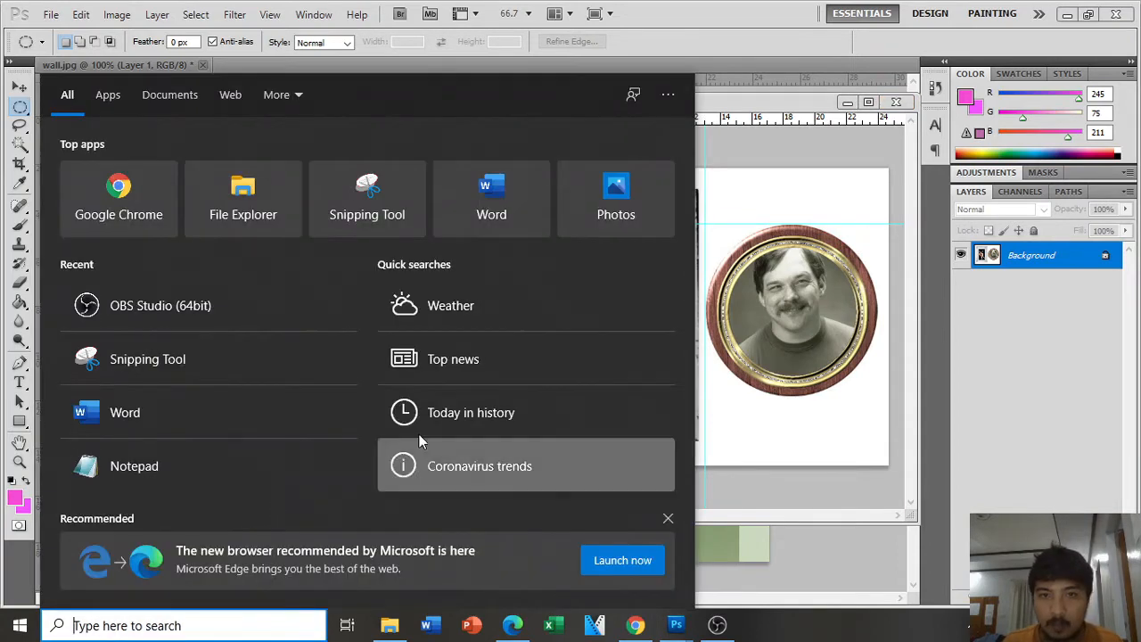
text(ca)
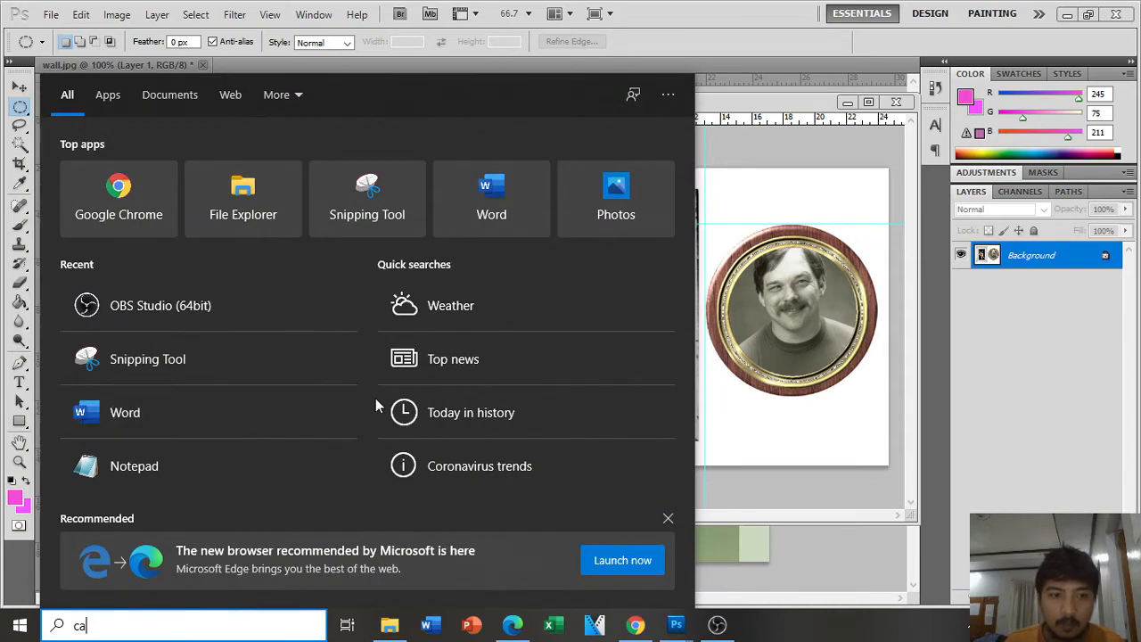
key(BackSpace)
key(BackSpace)
text(note)
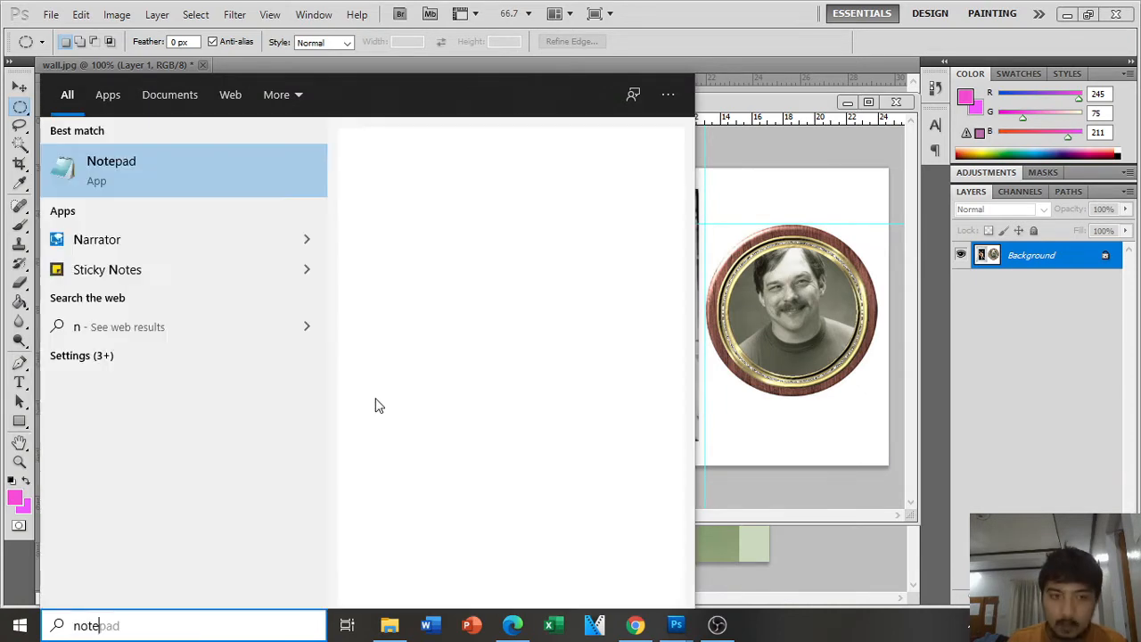
key(Return)
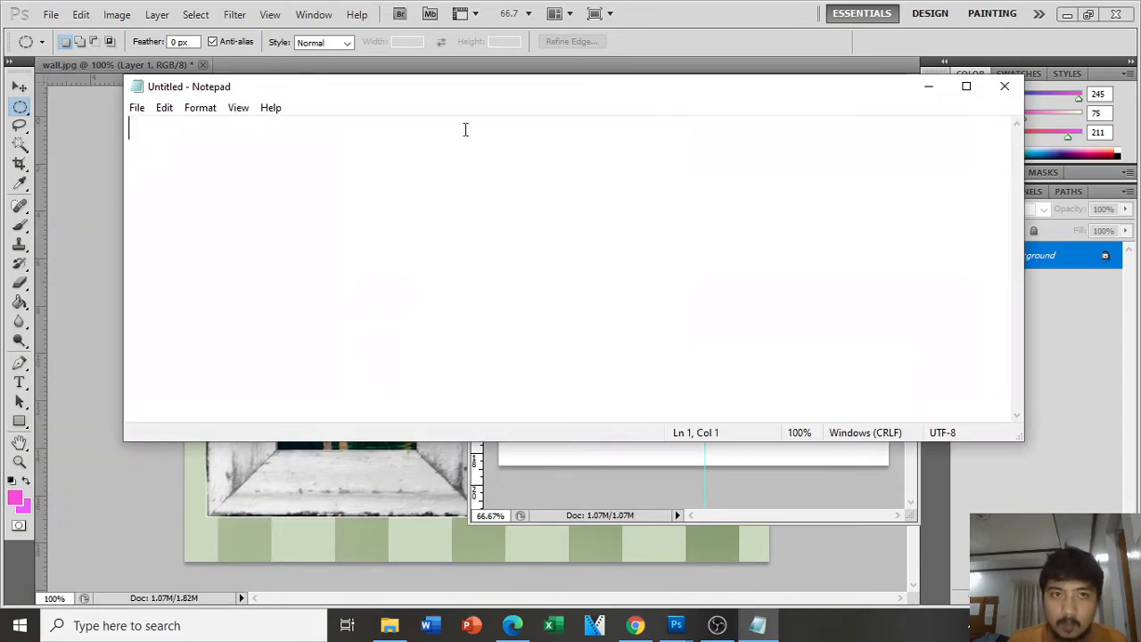
drag(124, 75, 651, 275)
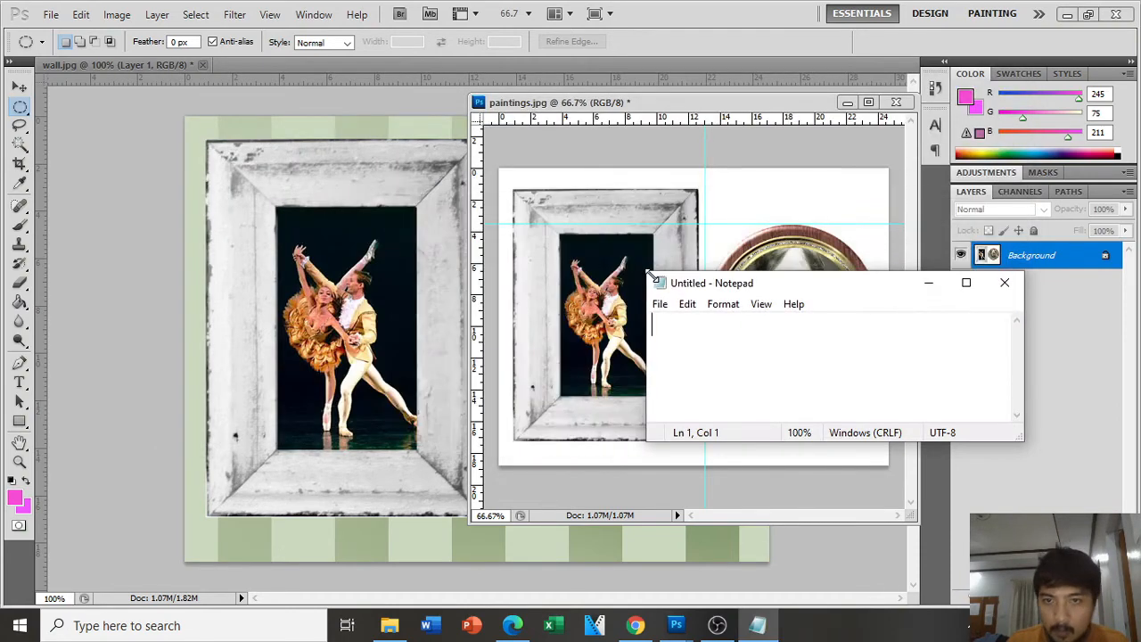
drag(771, 283, 660, 354)
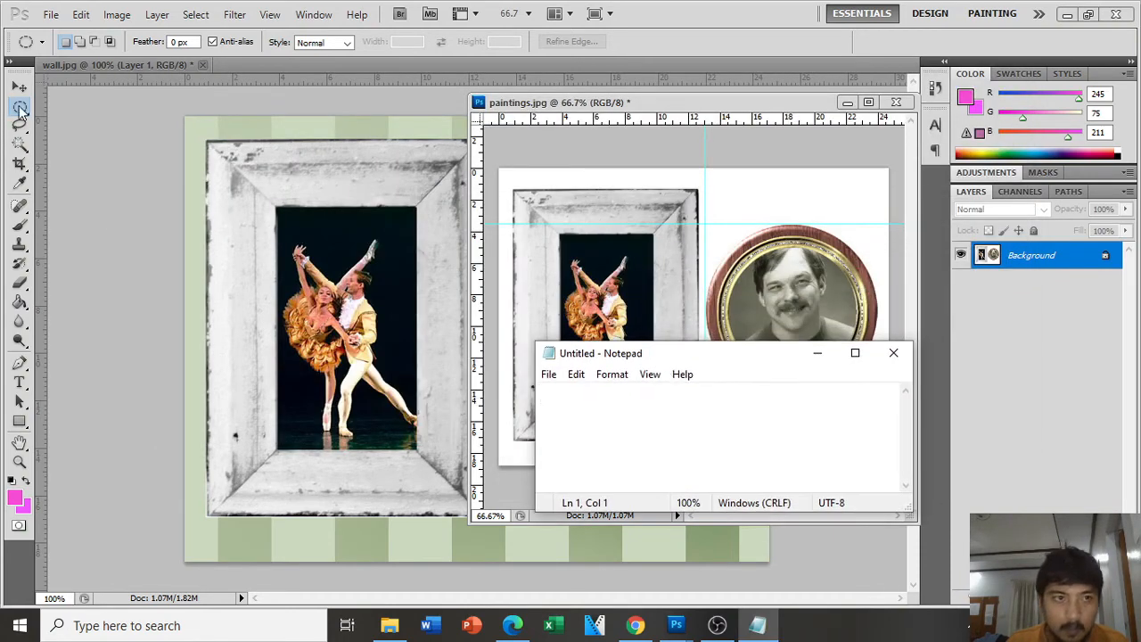
Step: Write "Note: While using the eliptical marquee tool.. Hold on shift while dragging the mouse to the desired selection." in Notepad
click(22, 108)
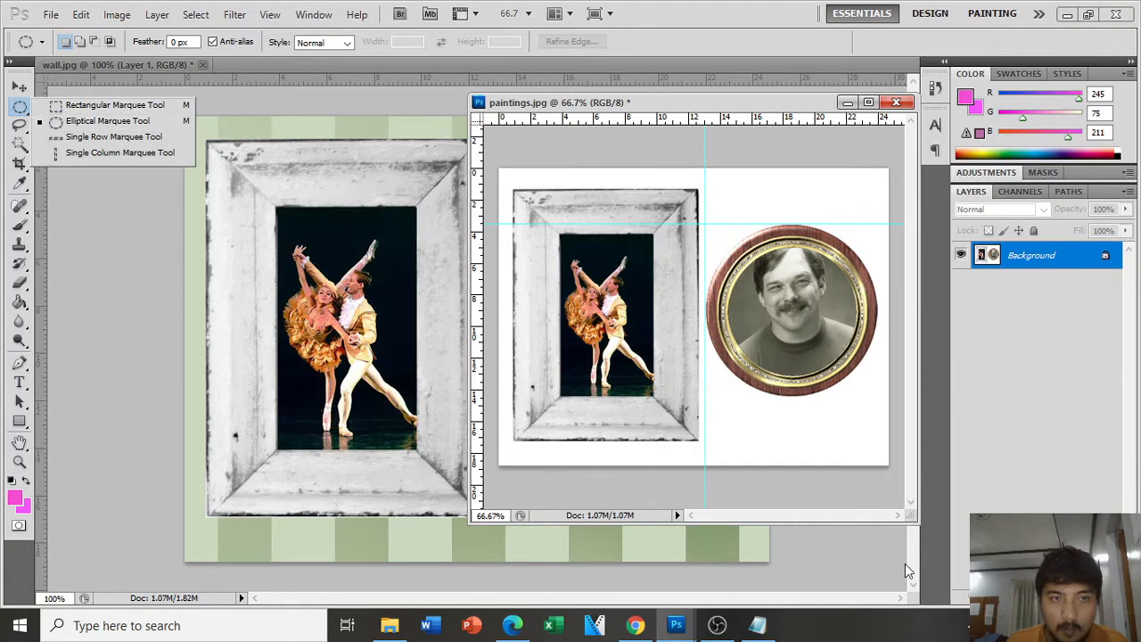
click(758, 625)
text(N)
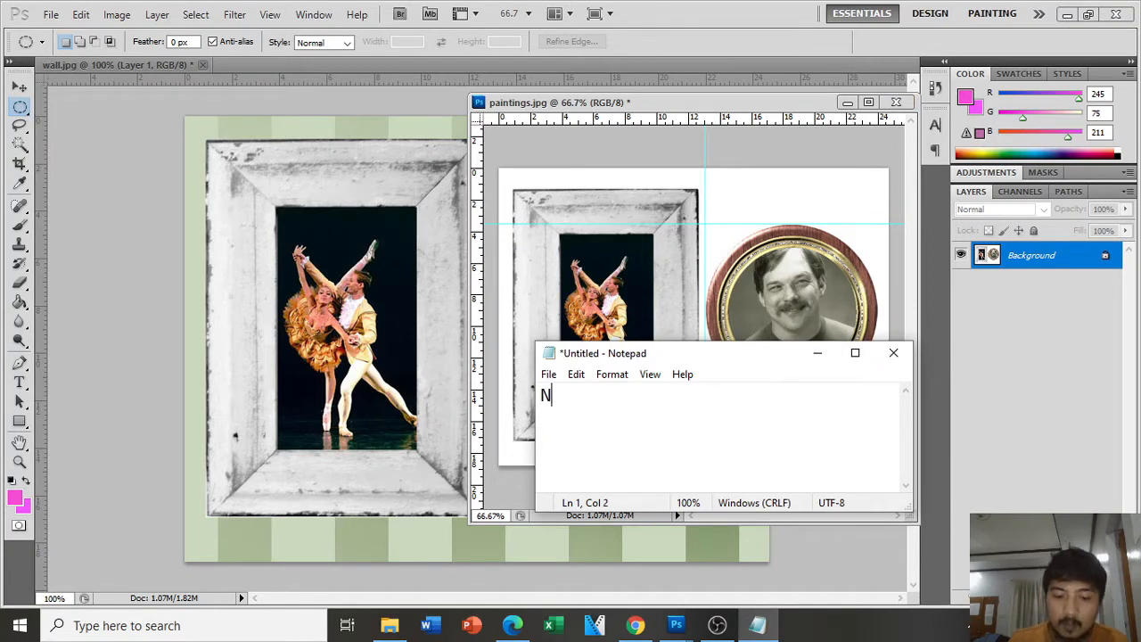
text(ote: While )
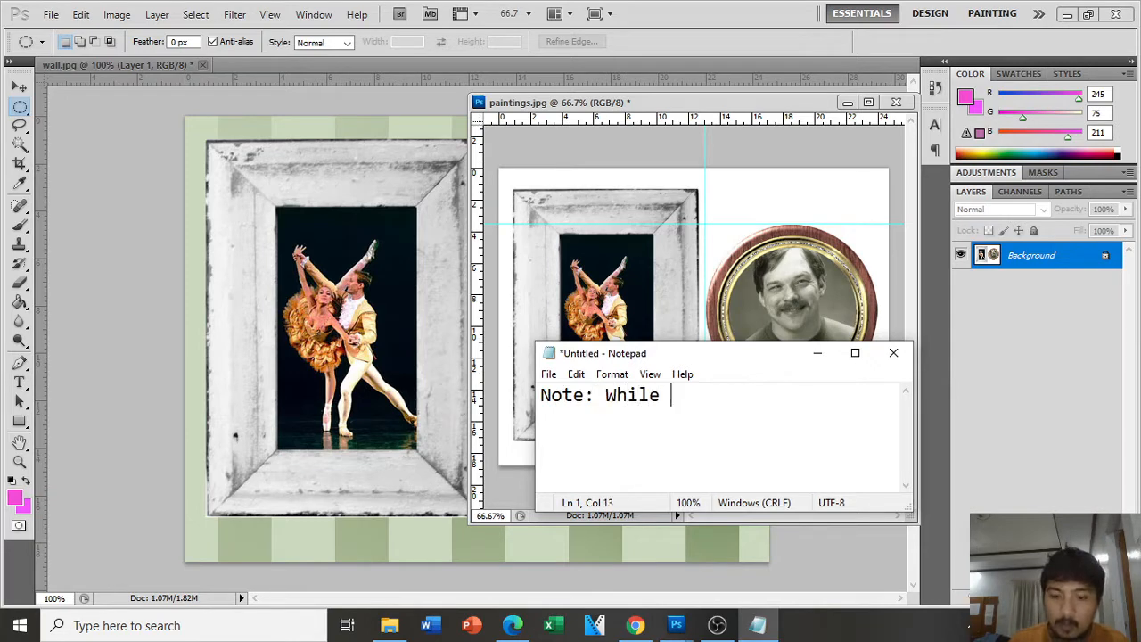
text(using t)
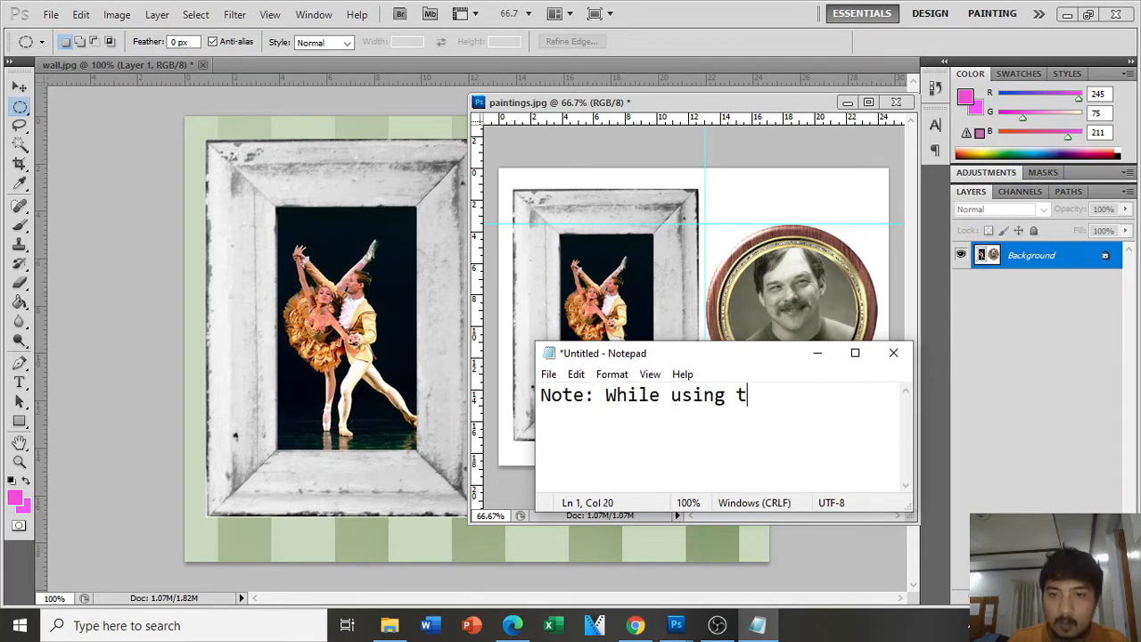
text(he el)
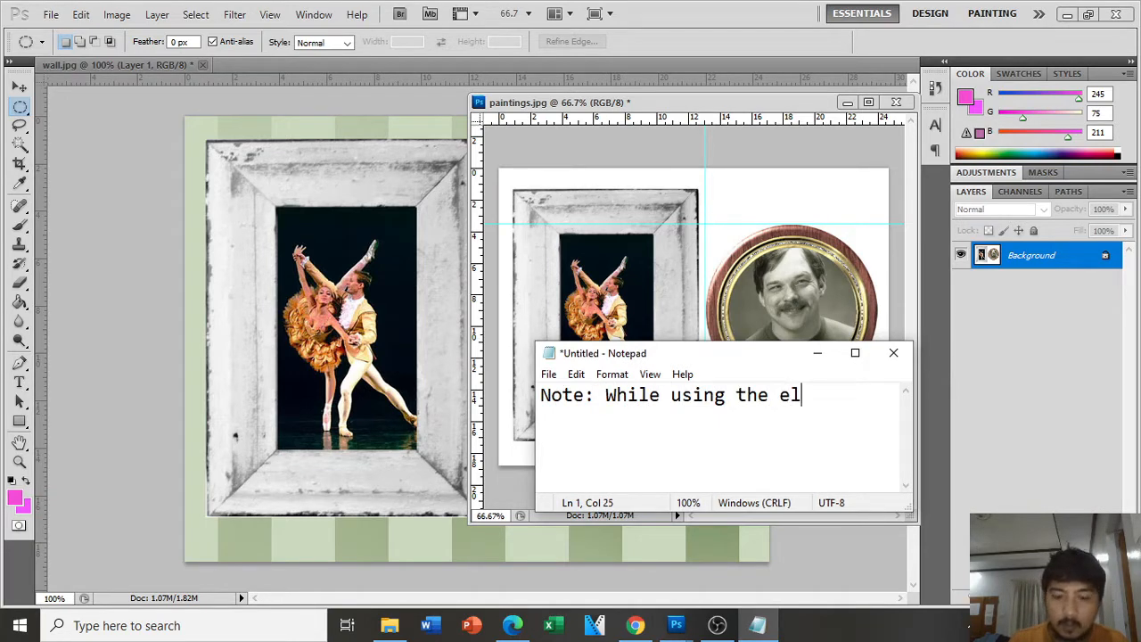
text(iptical marq)
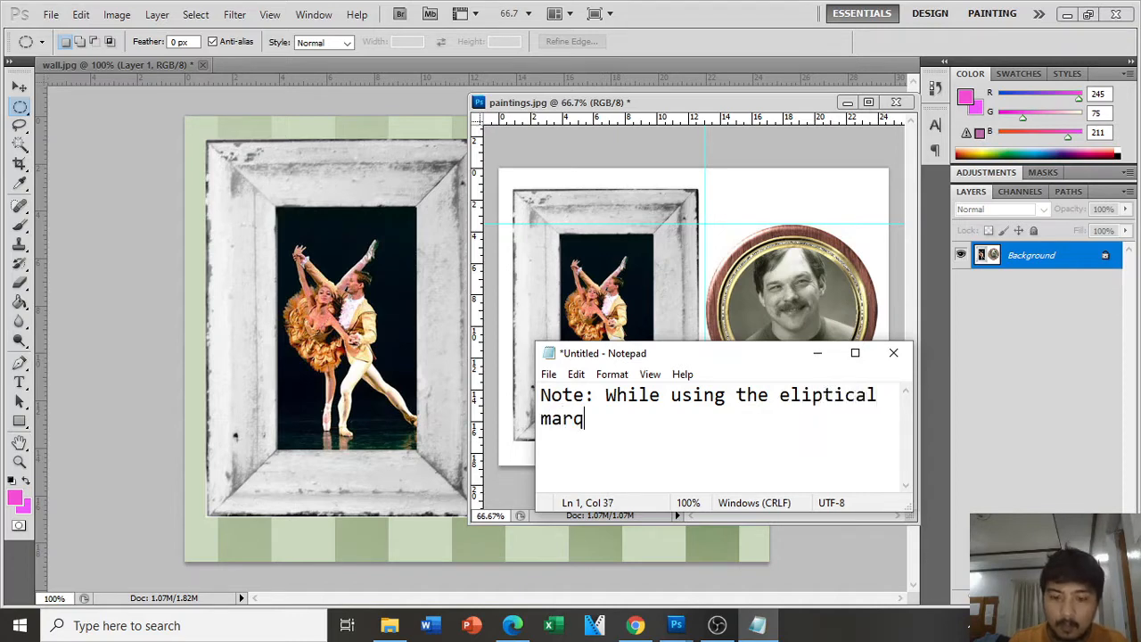
text(uee tool)
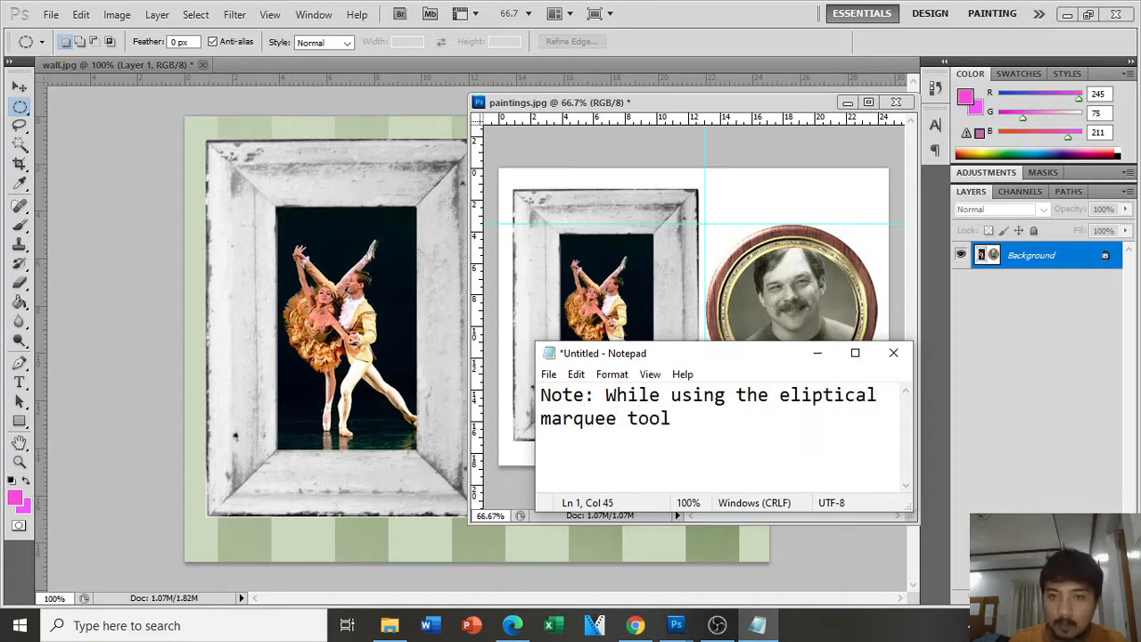
text(.. Hold )
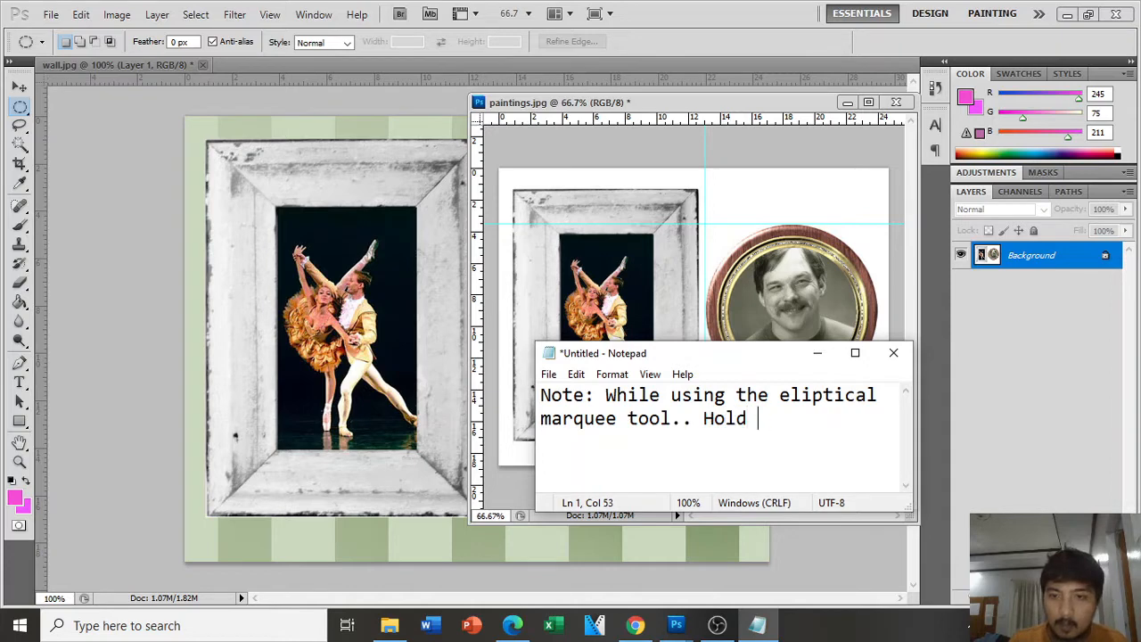
text(on shift wh)
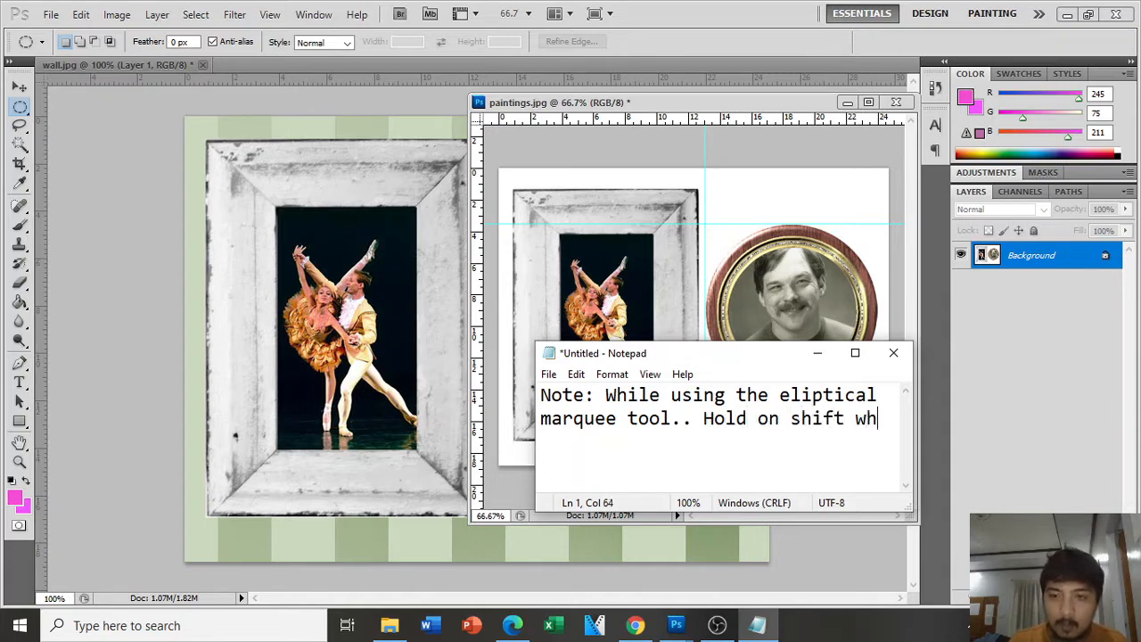
text(ile dragging)
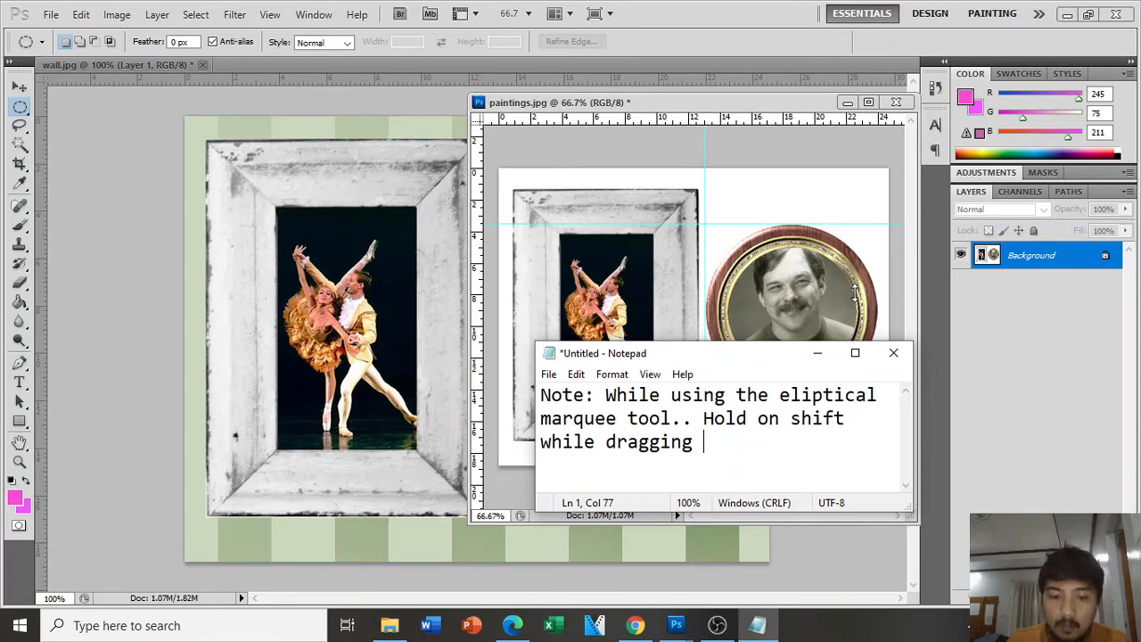
text(the mouse to)
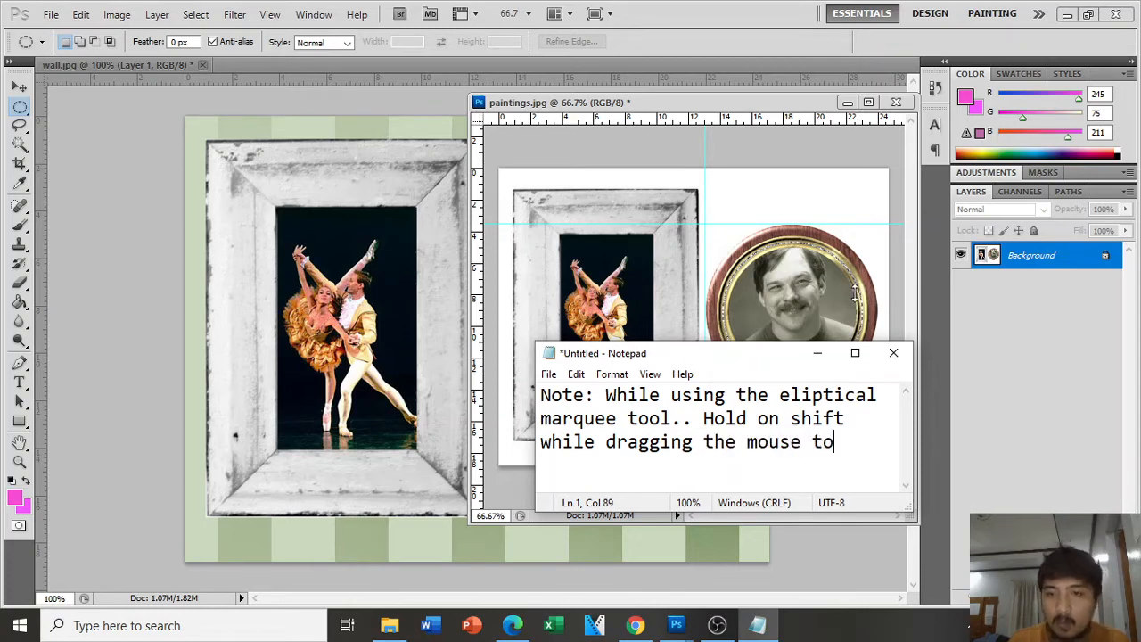
text( the desi)
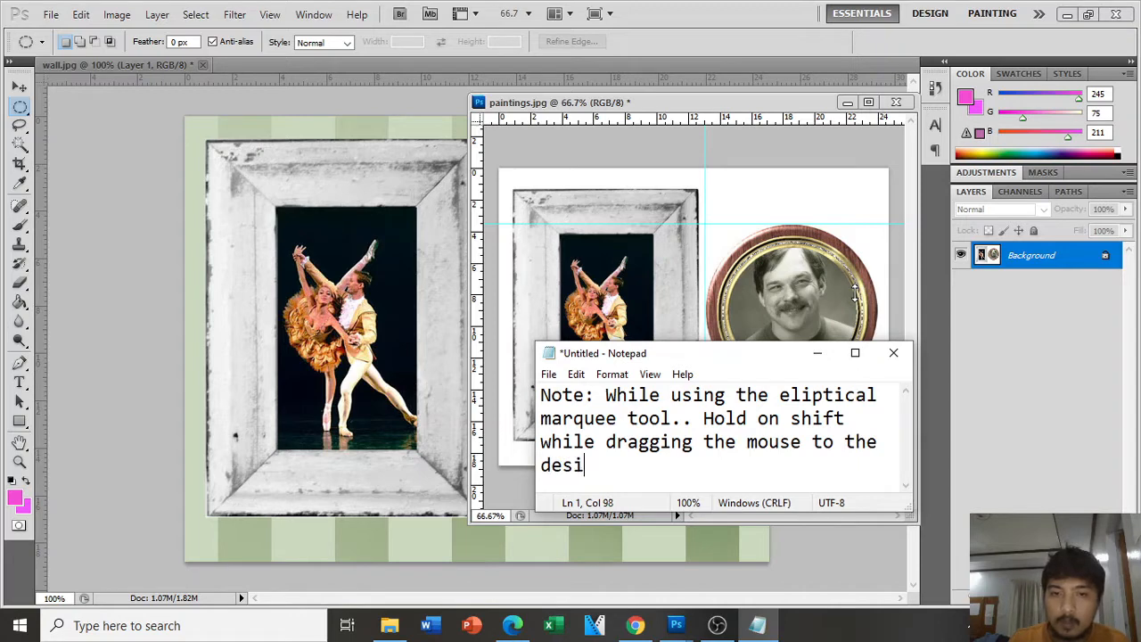
text(red)
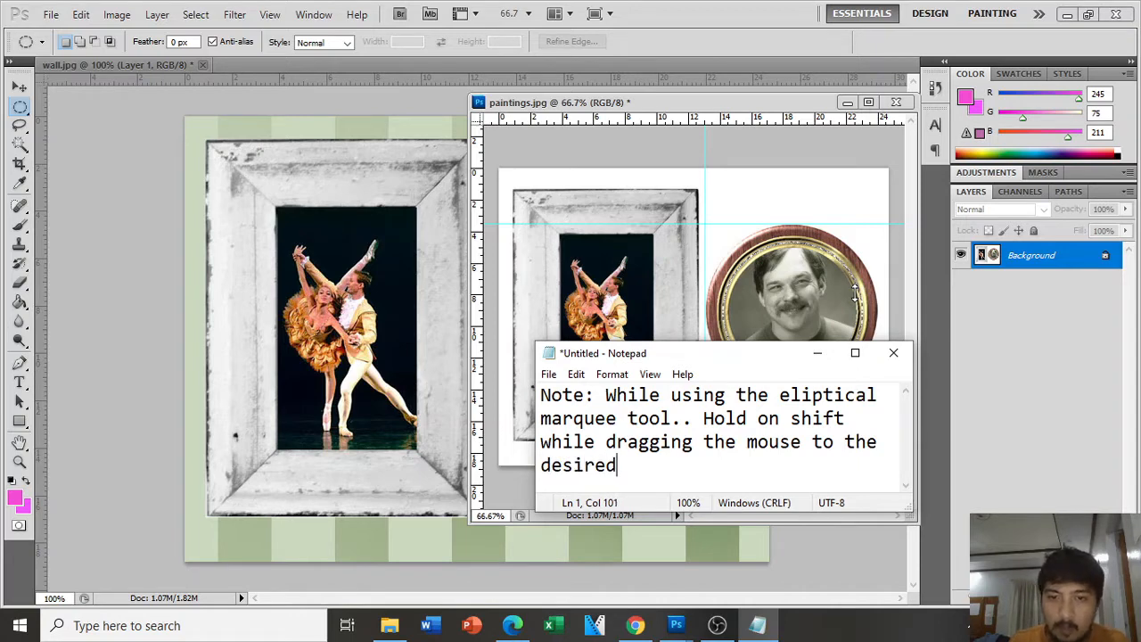
text( selection)
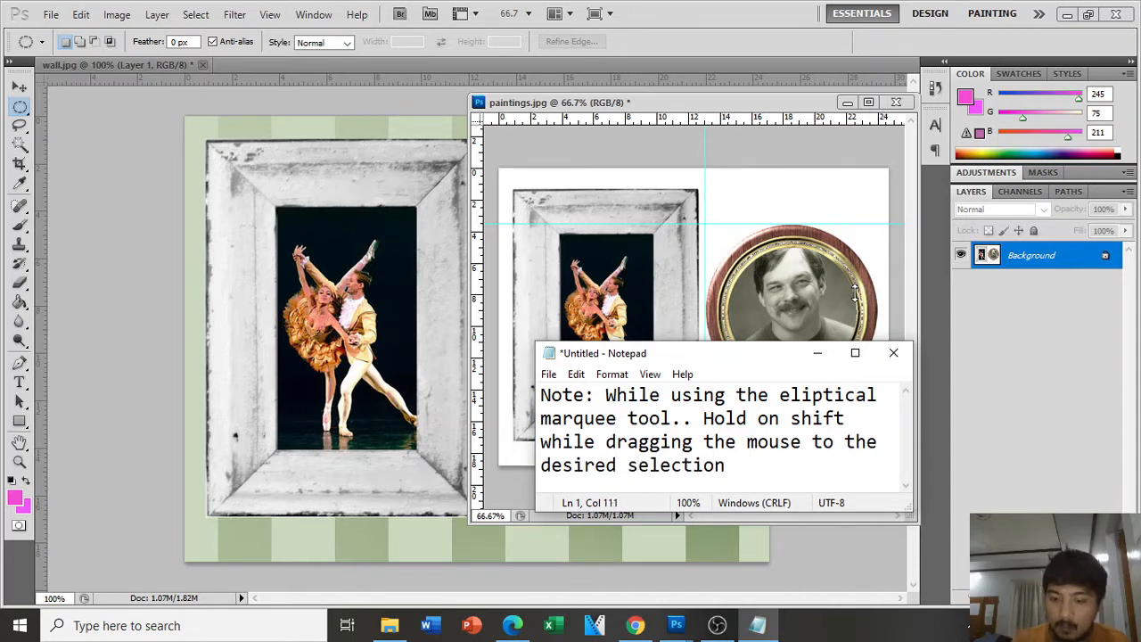
text(.)
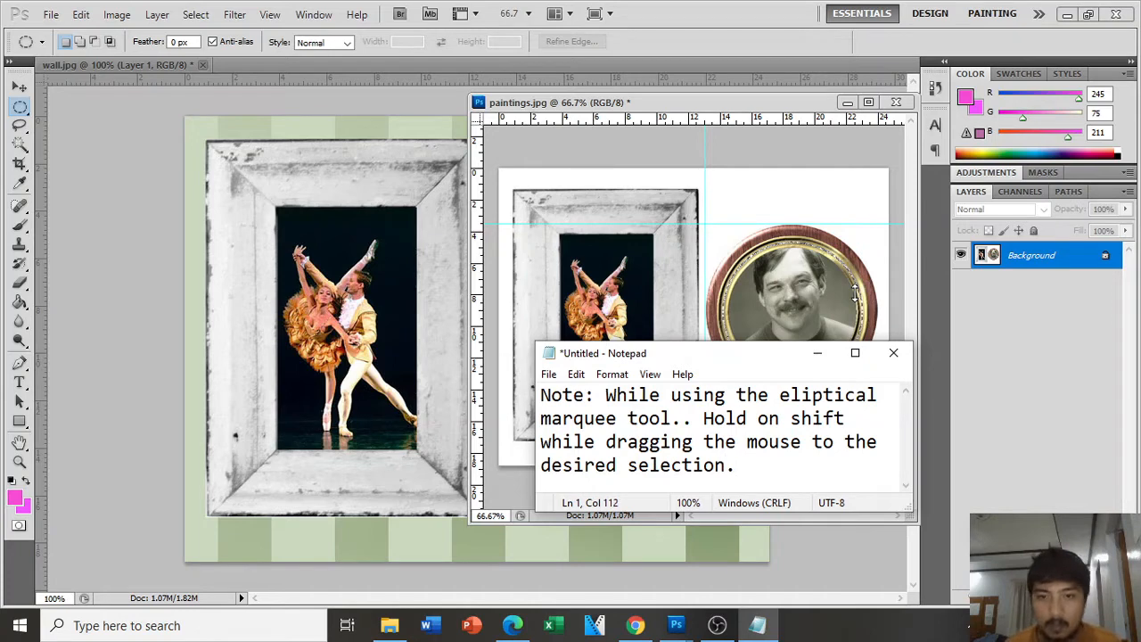
Step: Delete the whole note and minimize Notepad to return to Photoshop
key(ctrl+a)
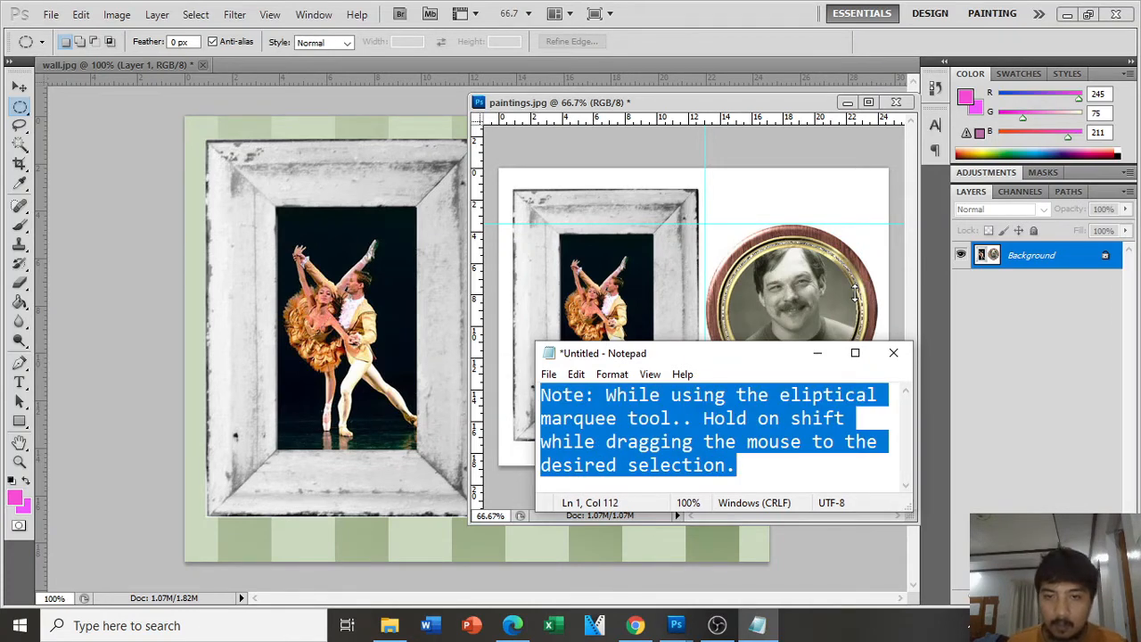
key(BackSpace)
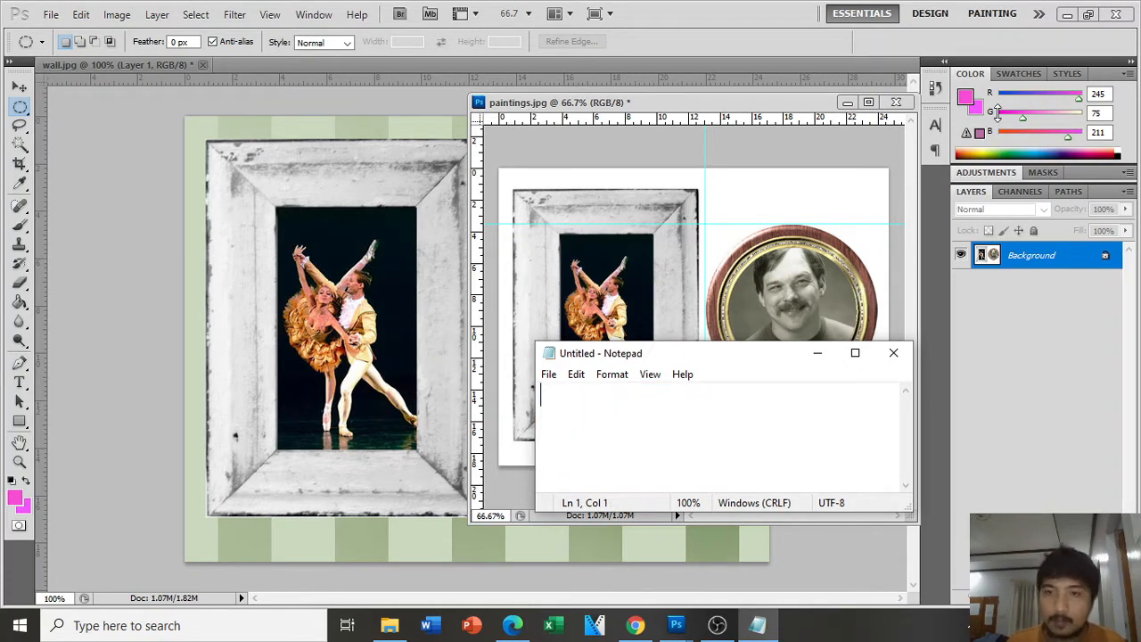
click(817, 353)
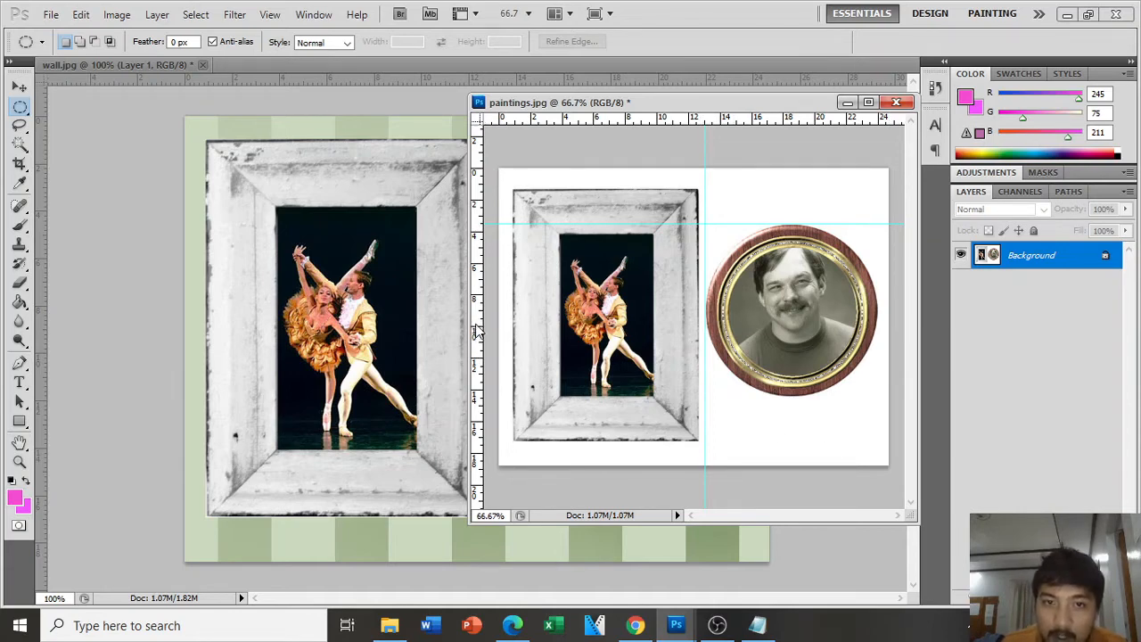
Step: Place a vertical guide along the left edge of the round portrait frame
drag(478, 329, 704, 328)
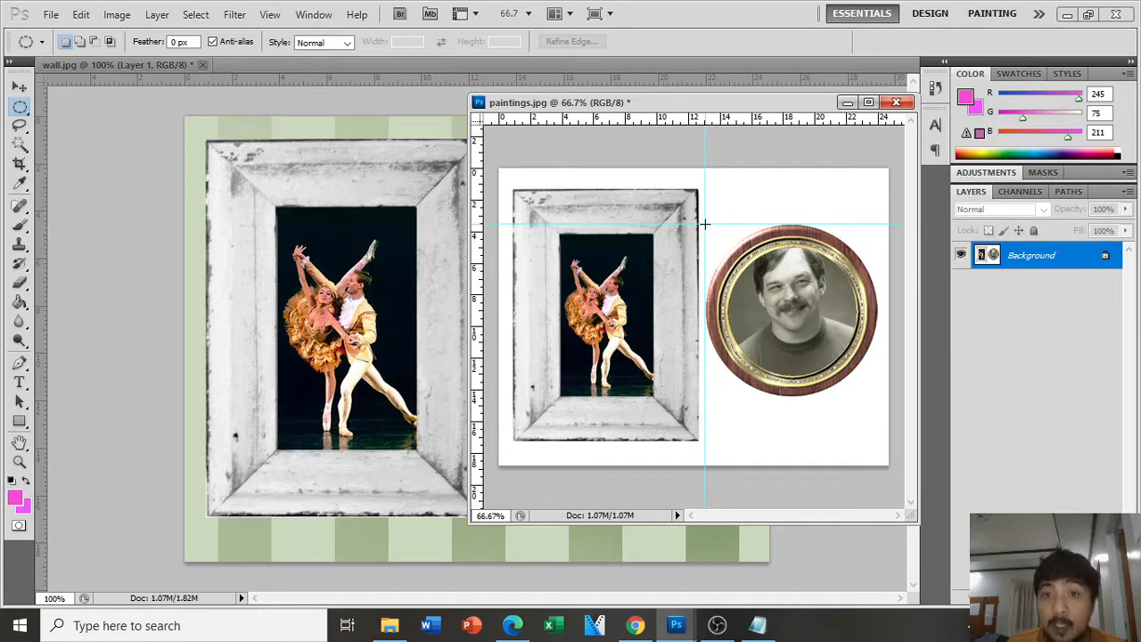
click(26, 108)
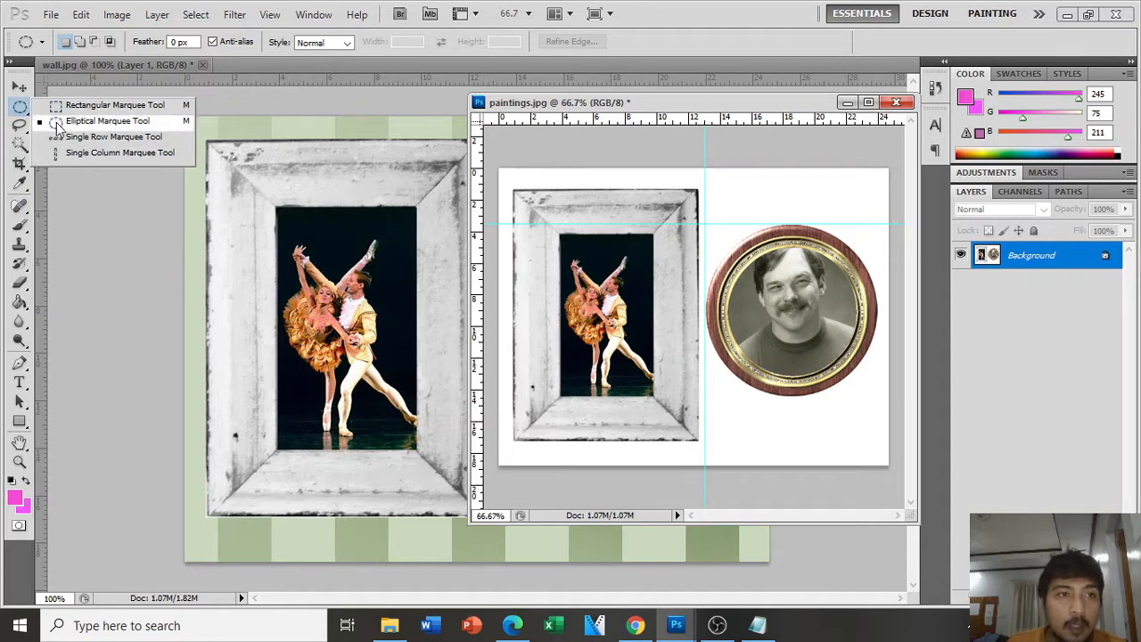
click(20, 108)
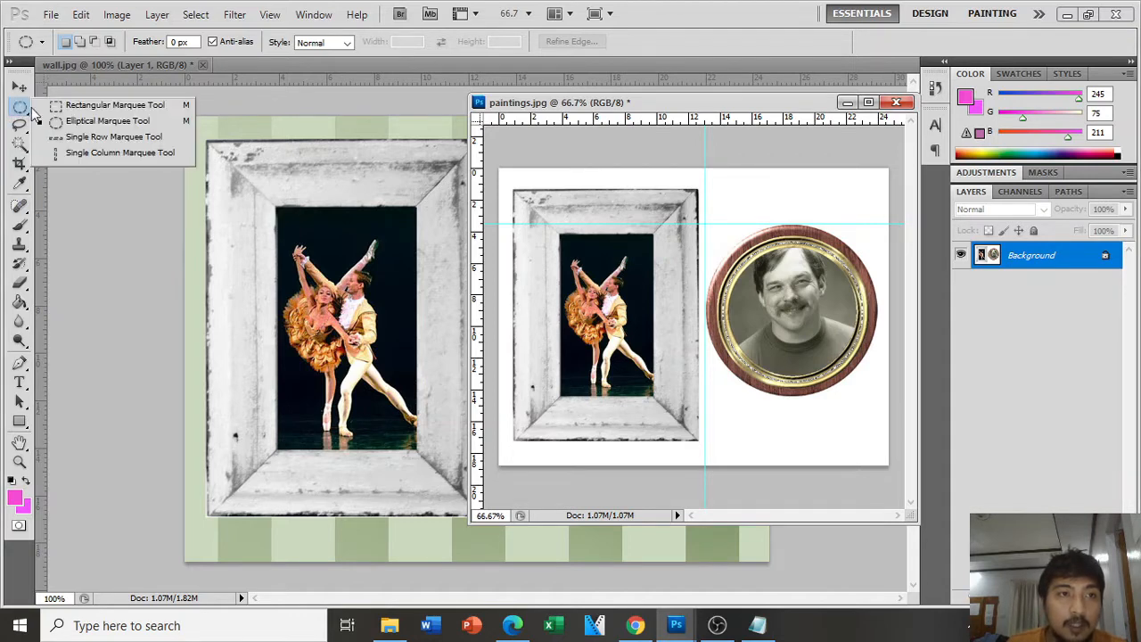
click(74, 123)
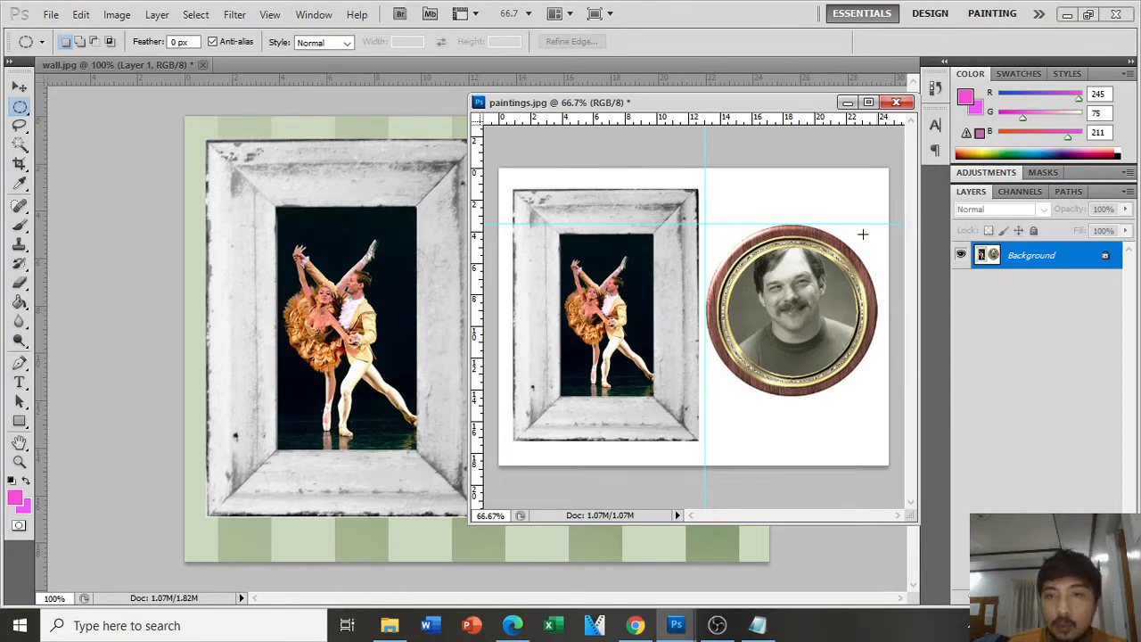
click(19, 107)
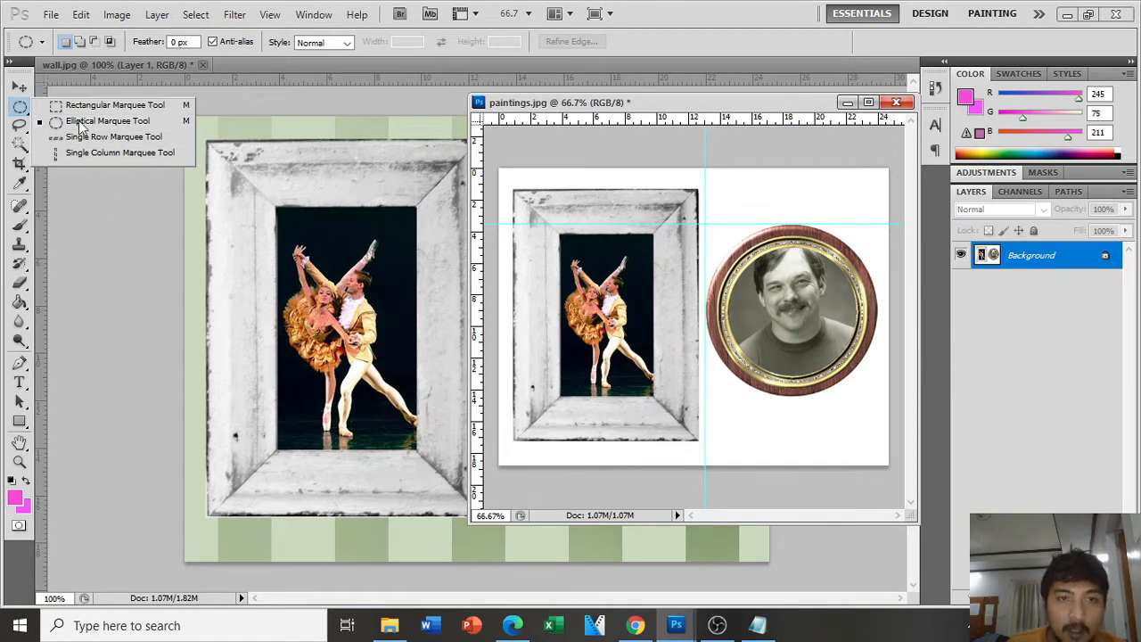
click(20, 86)
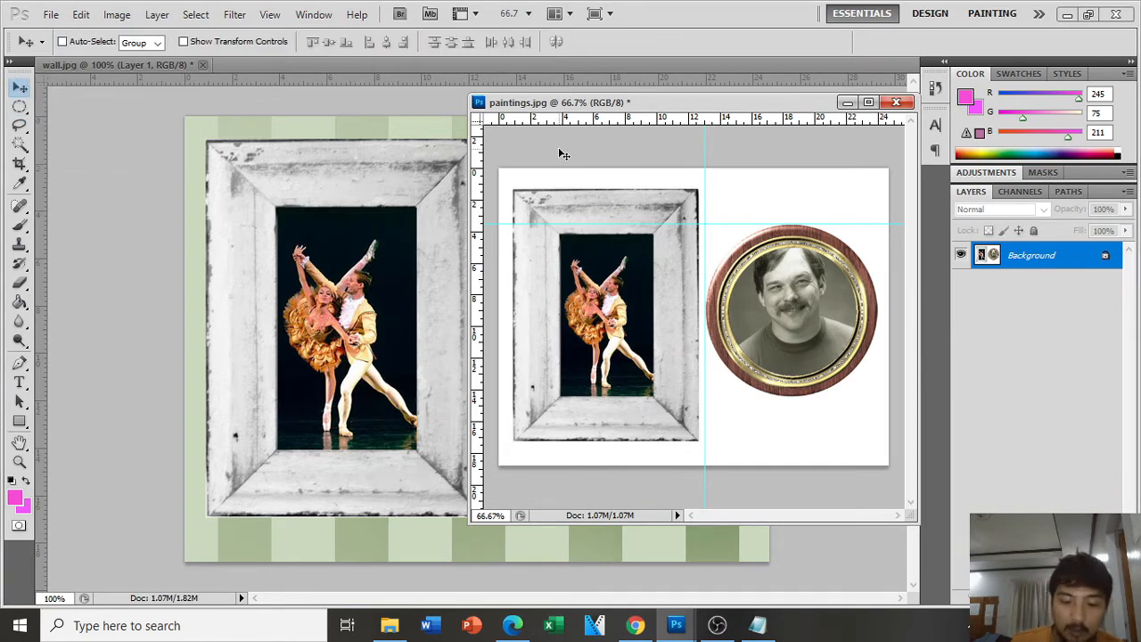
key(ctrl+m)
key(Escape)
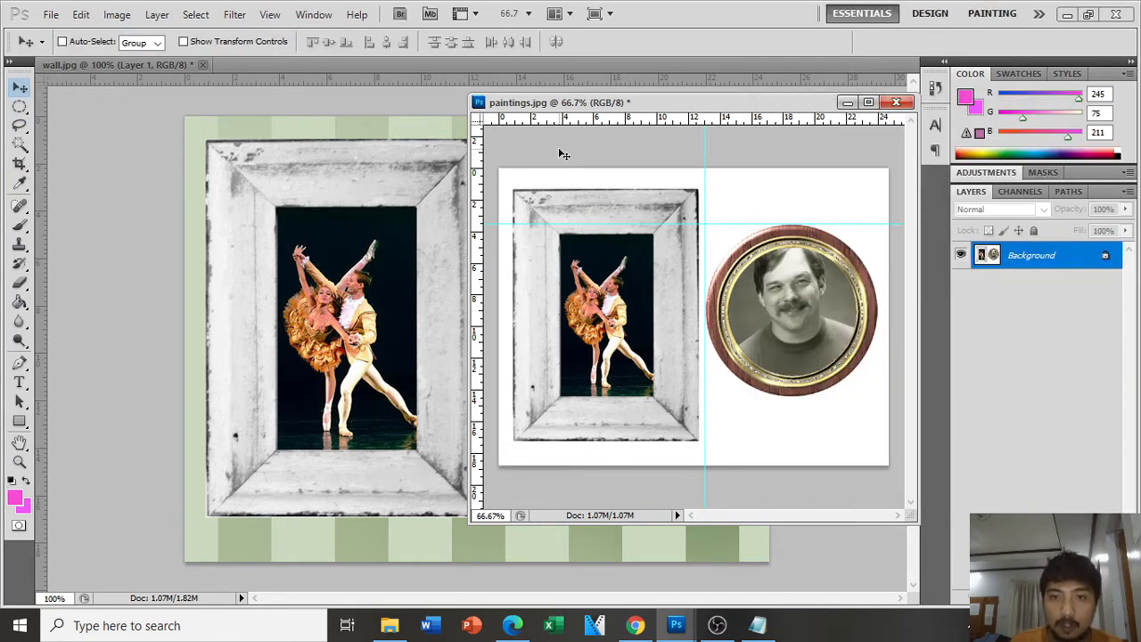
key(m)
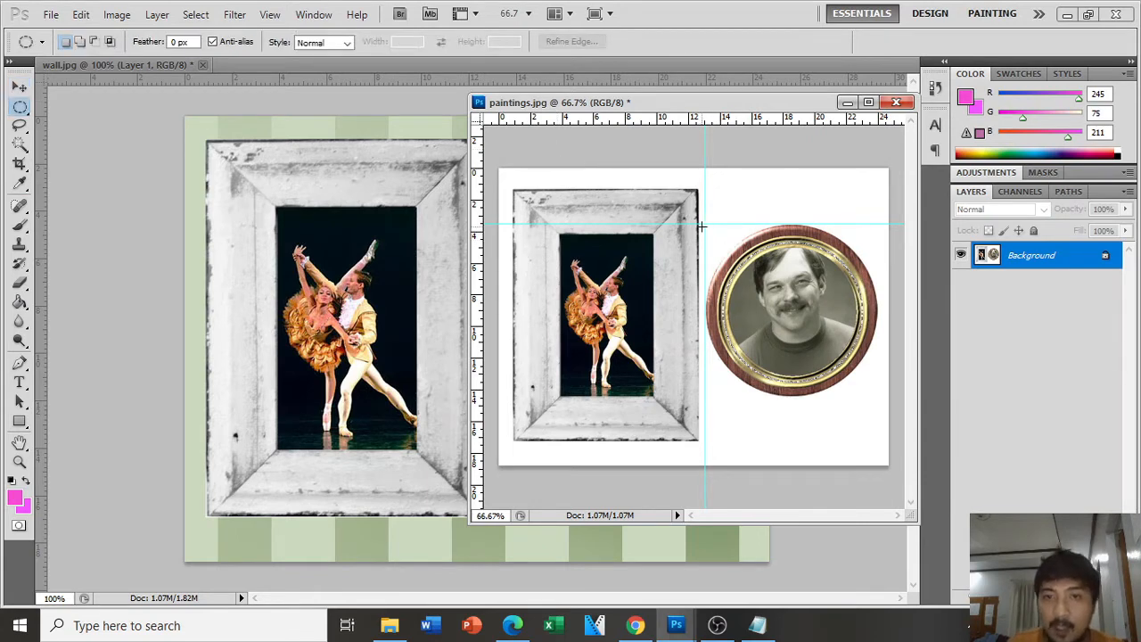
drag(19, 107, 40, 118)
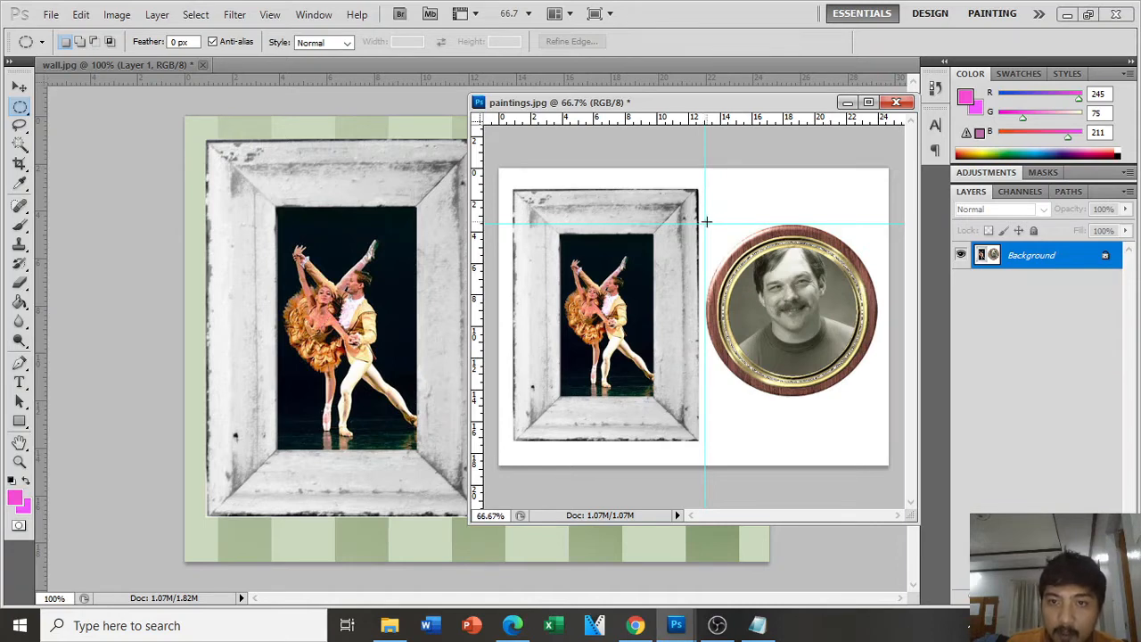
Step: Try elliptical selections around the round portrait frame starting from the guide intersection, and clear each of them
drag(706, 223, 876, 419)
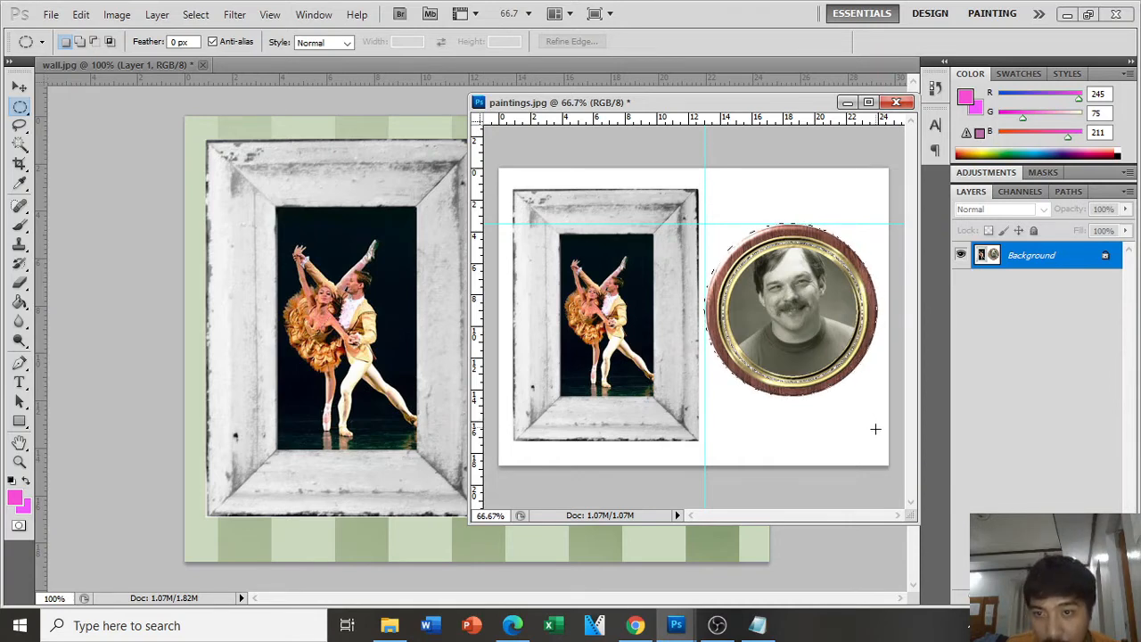
drag(874, 428, 876, 429)
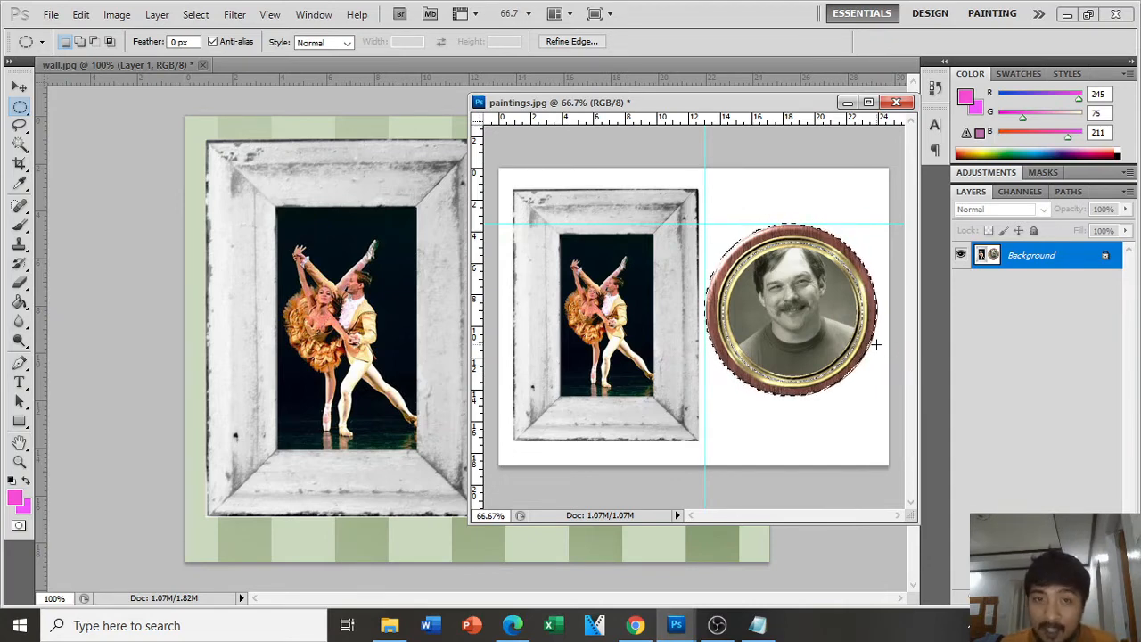
key(ctrl+d)
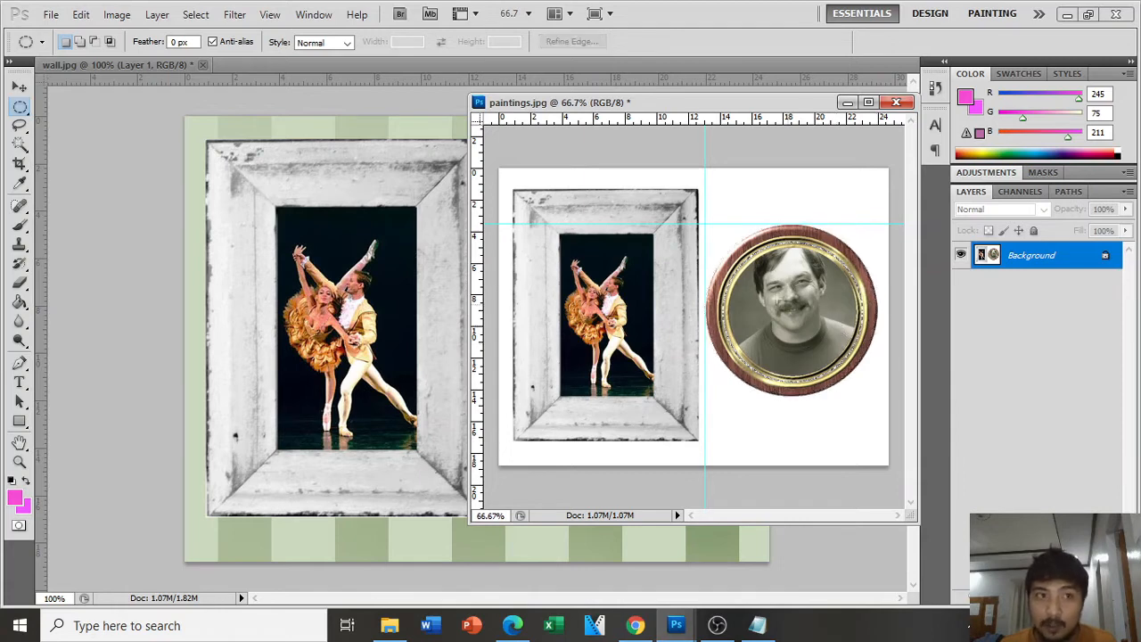
right_click(16, 109)
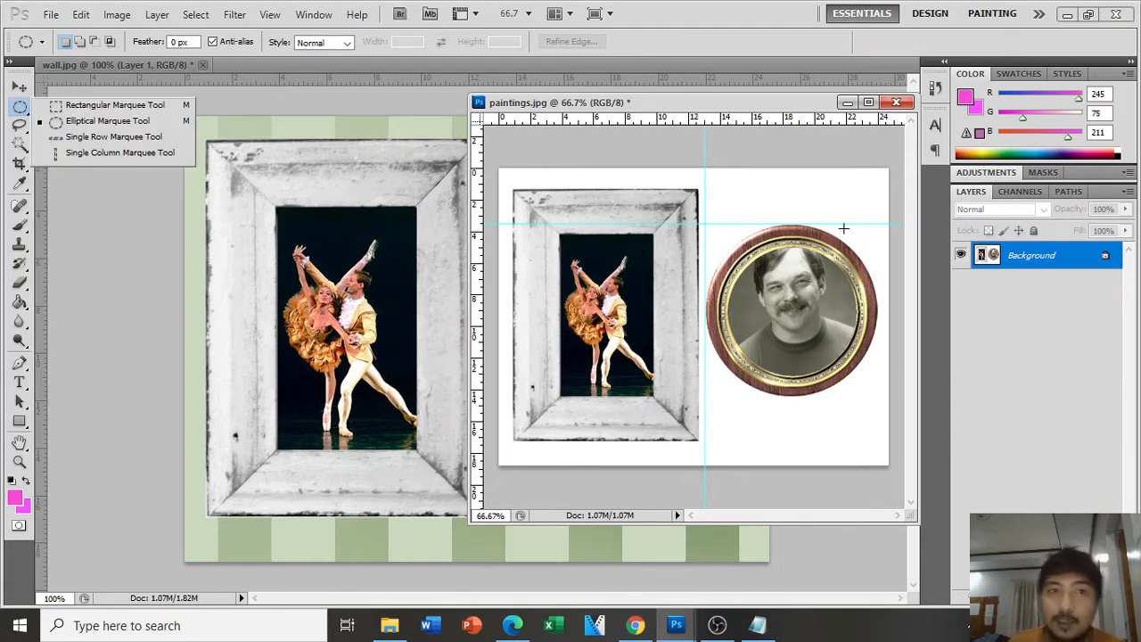
click(580, 105)
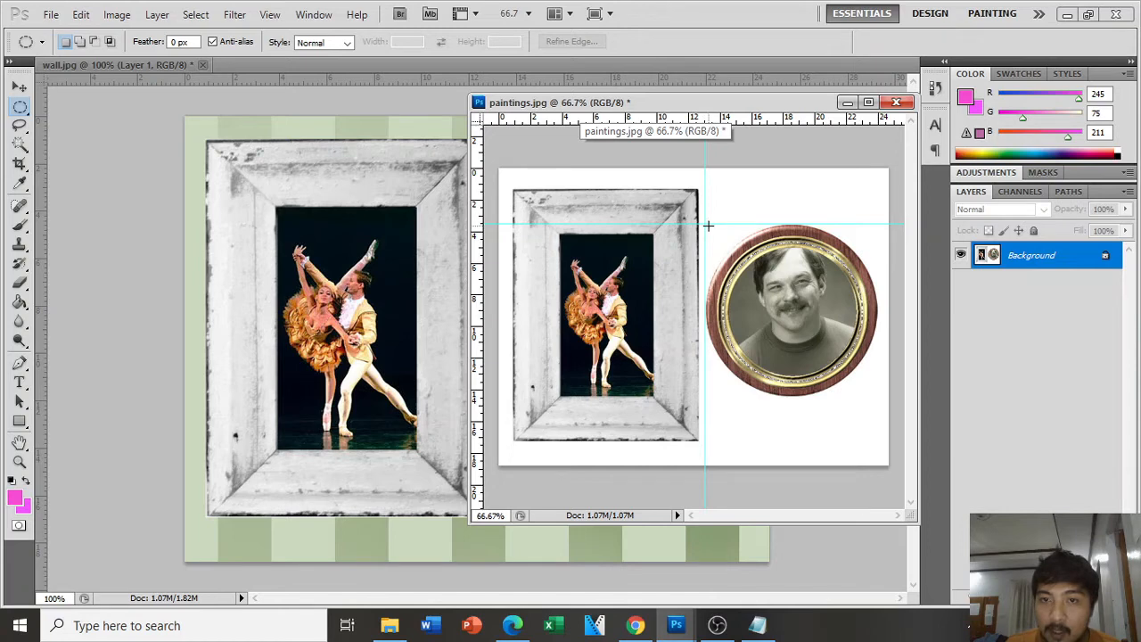
drag(707, 224, 895, 367)
drag(903, 298, 689, 172)
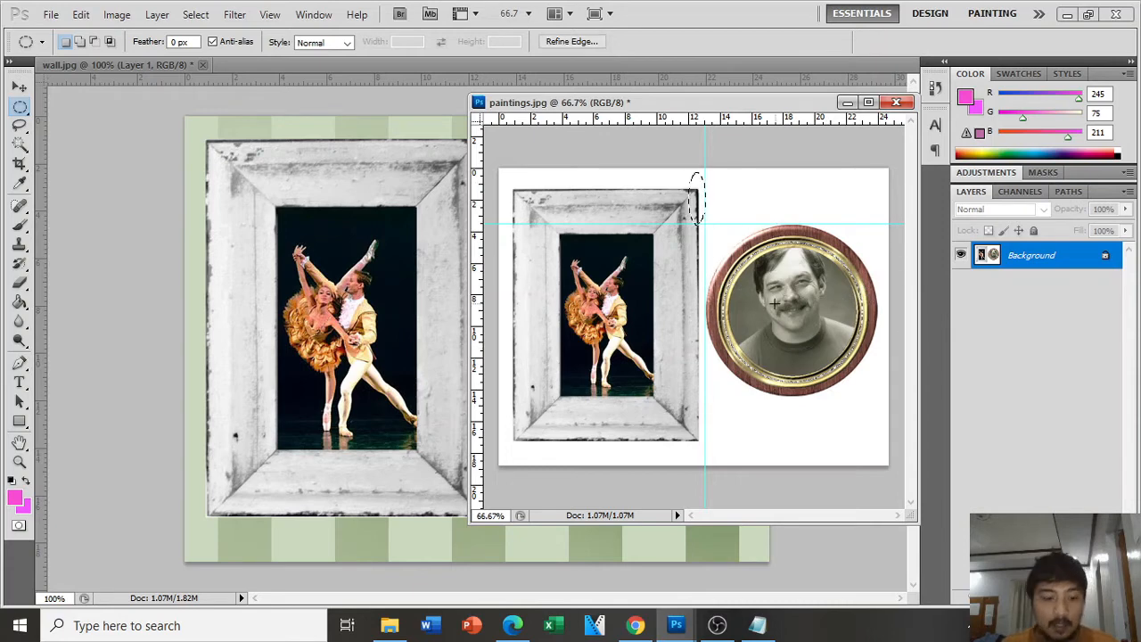
key(ctrl+d)
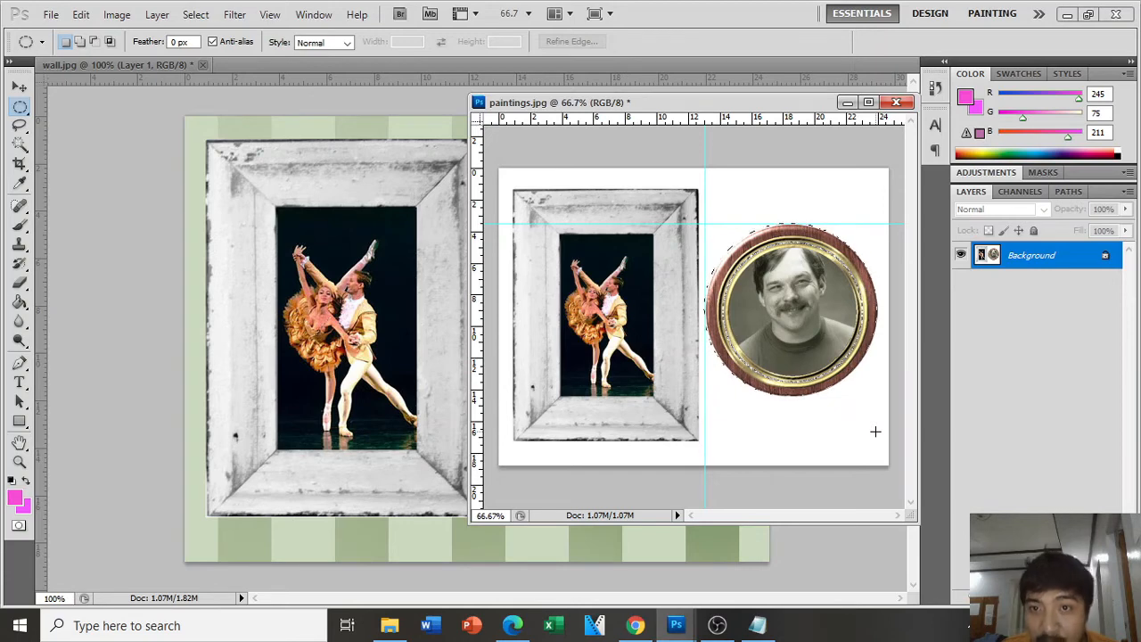
Step: Select the round portrait frame in paintings.jpg with a circular elliptical marquee and copy it onto wall.jpg with the Move tool
drag(875, 431, 876, 432)
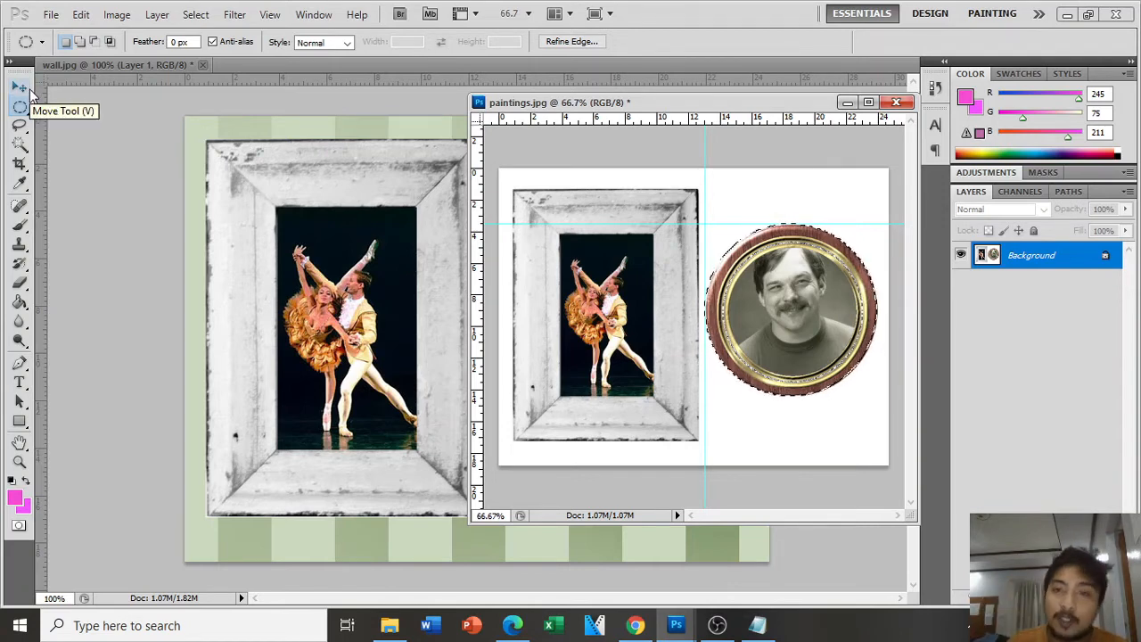
click(19, 87)
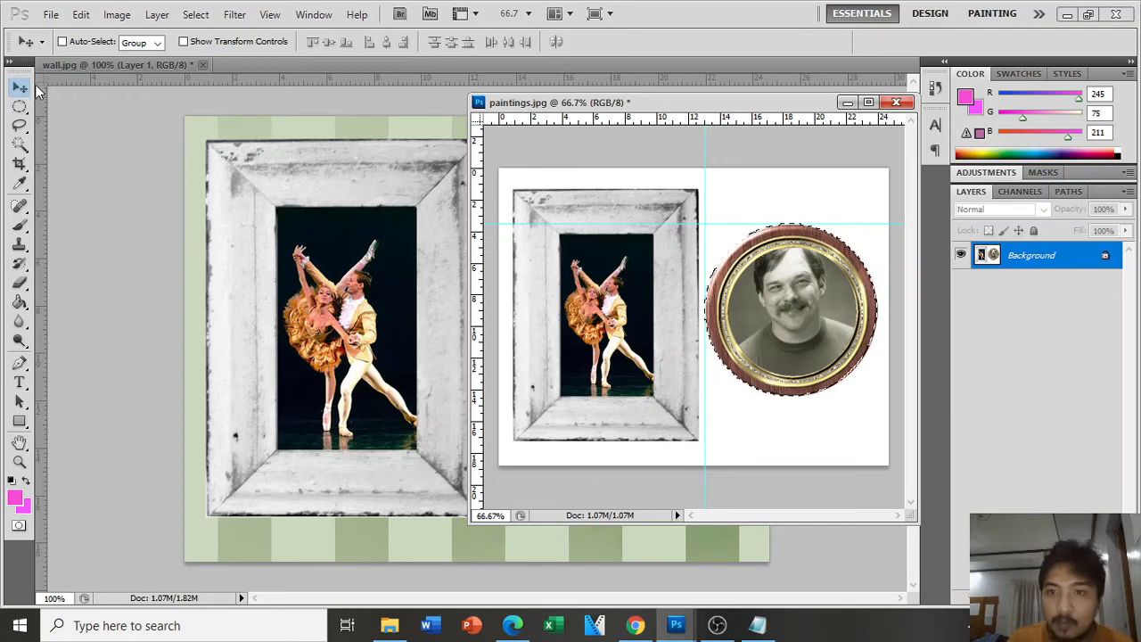
click(19, 106)
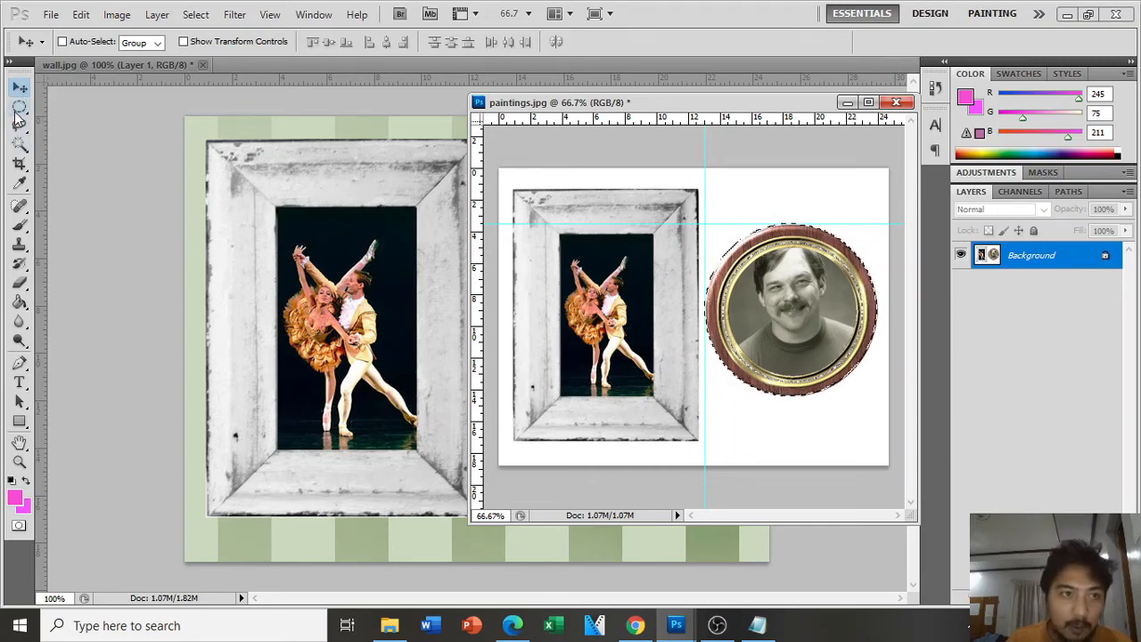
key(v)
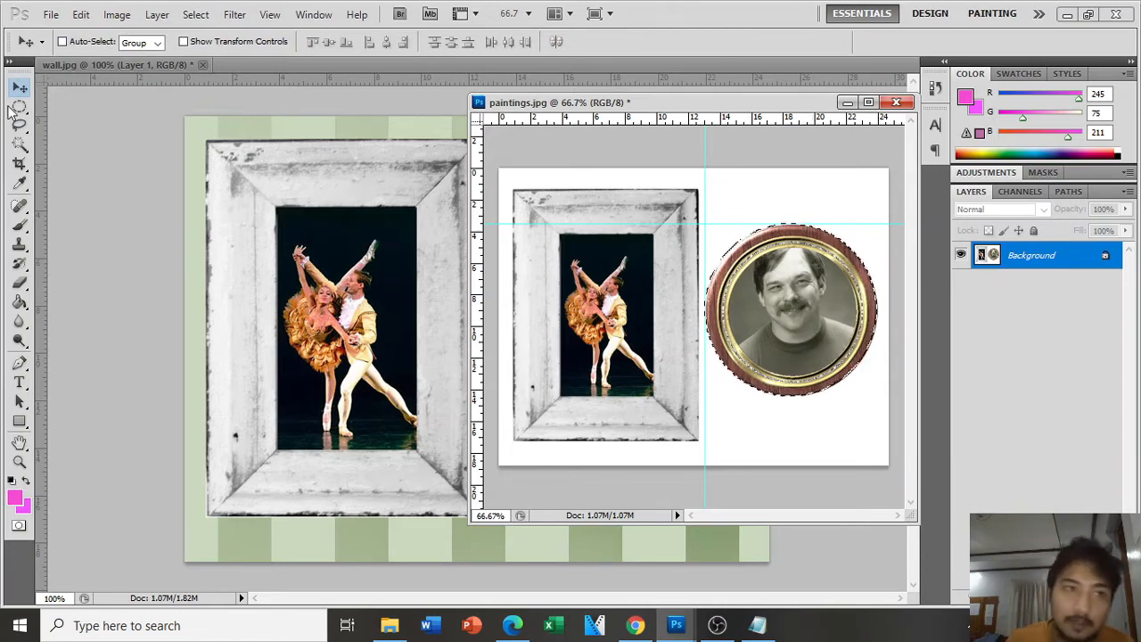
drag(829, 270, 393, 312)
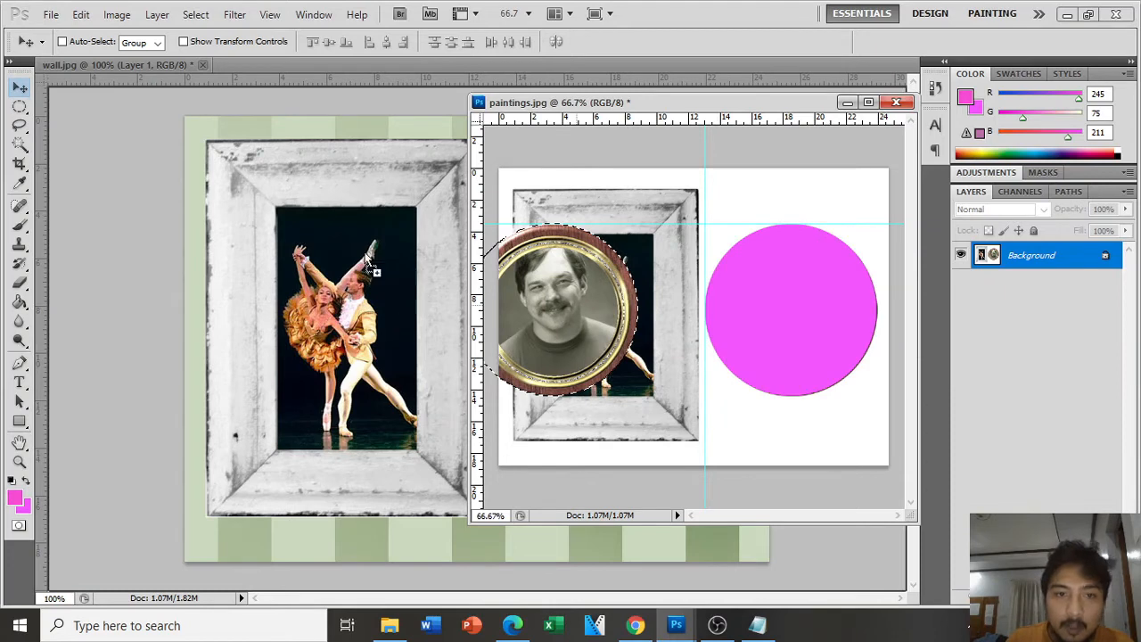
drag(370, 263, 370, 258)
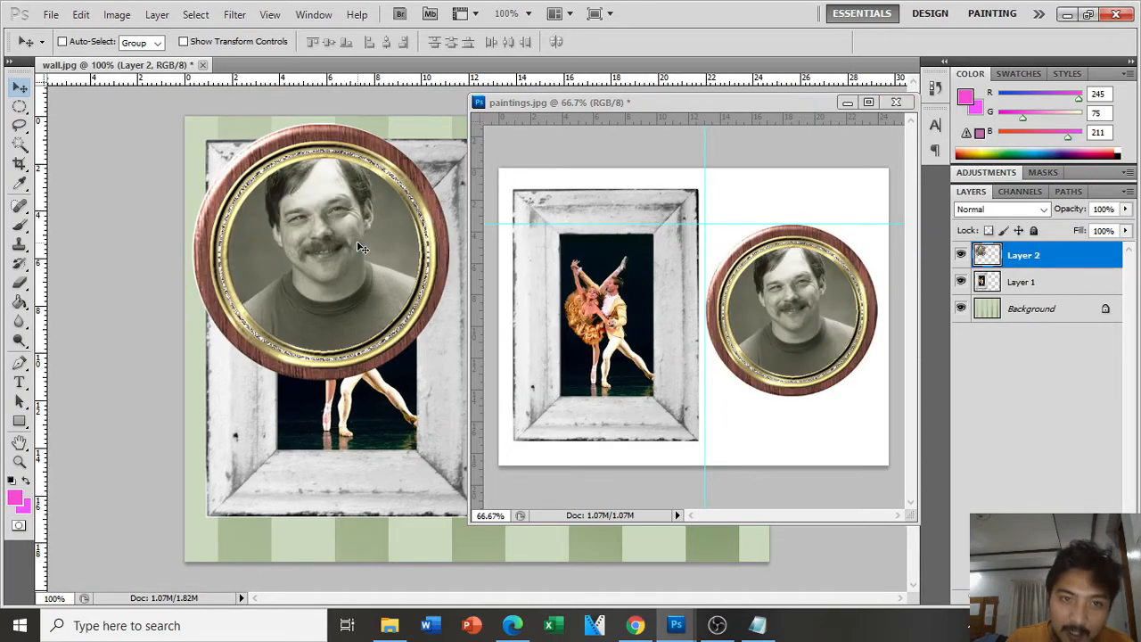
Step: Close the paintings.jpg document so that only wall.jpg stays open
click(897, 104)
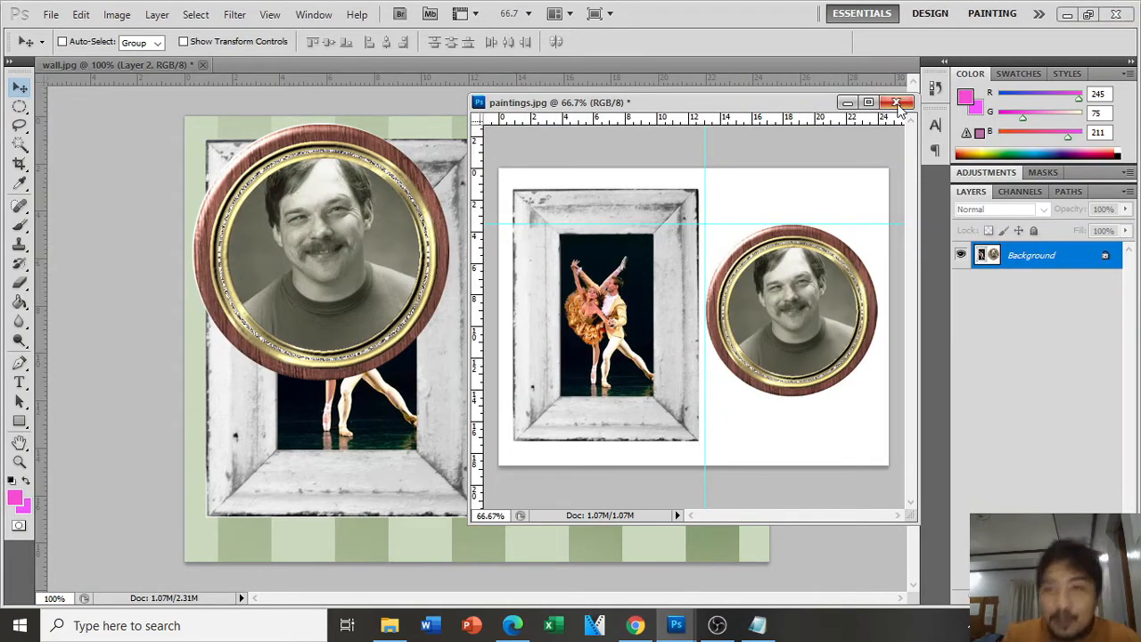
click(901, 104)
click(569, 246)
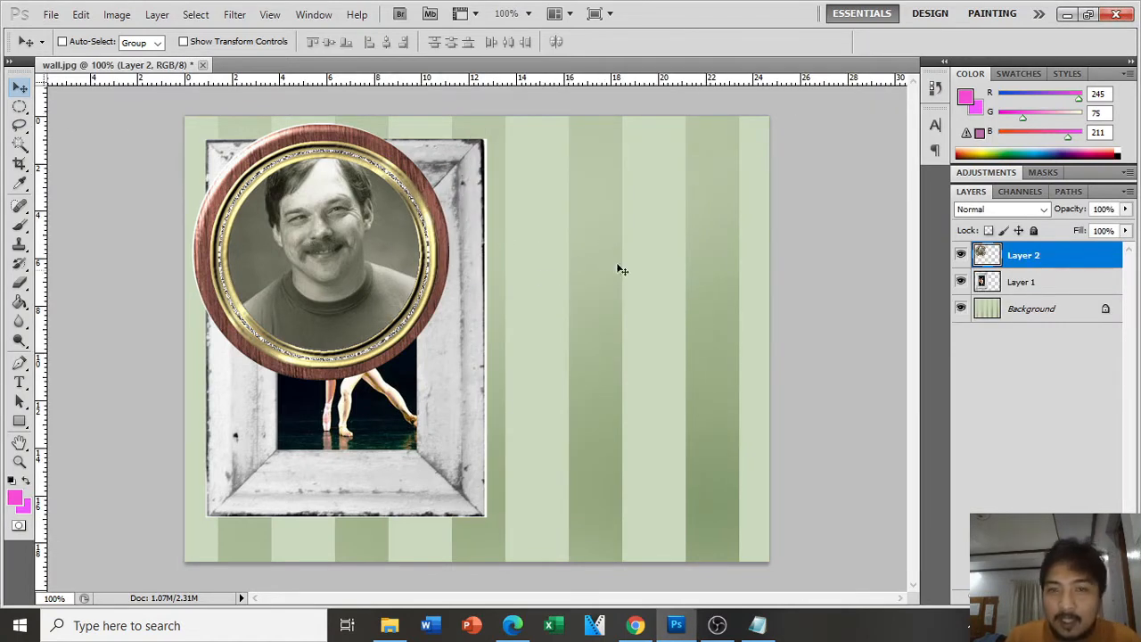
Step: Move the round portrait on Layer 2 to the right half of the wall and shift the framed dancers on Layer 1 slightly down
click(1067, 285)
click(1051, 257)
click(1046, 310)
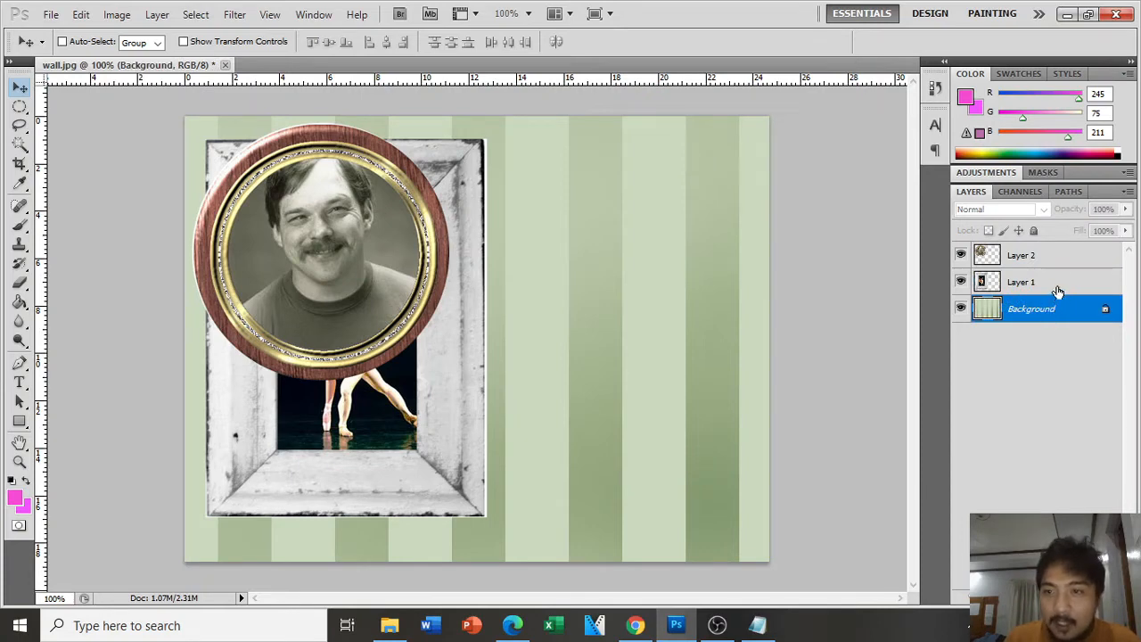
click(1055, 287)
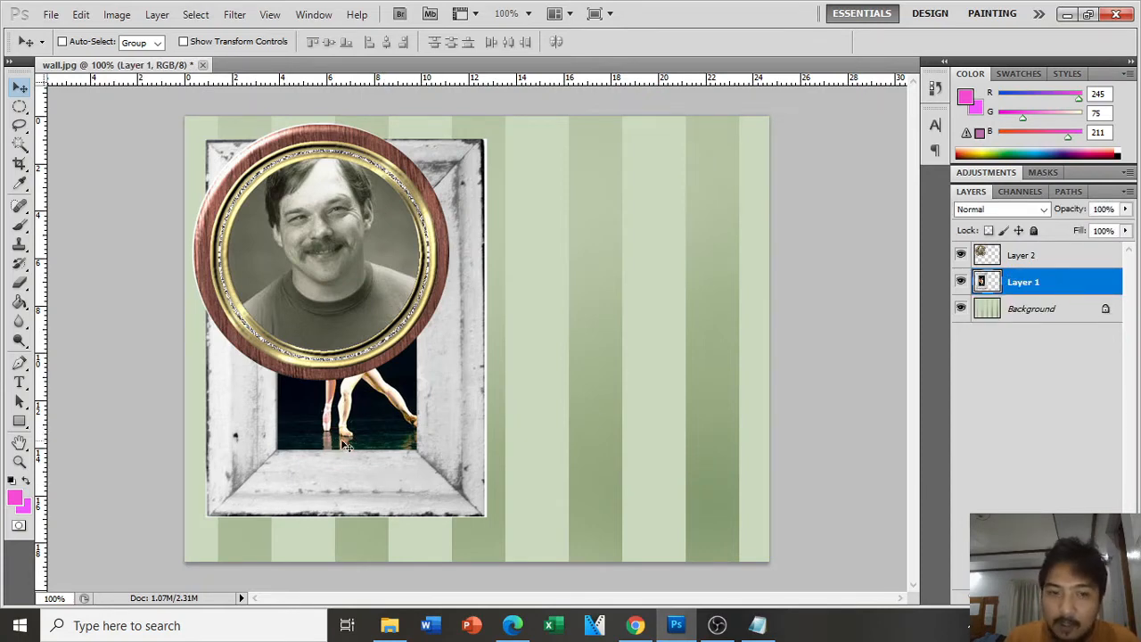
click(1053, 258)
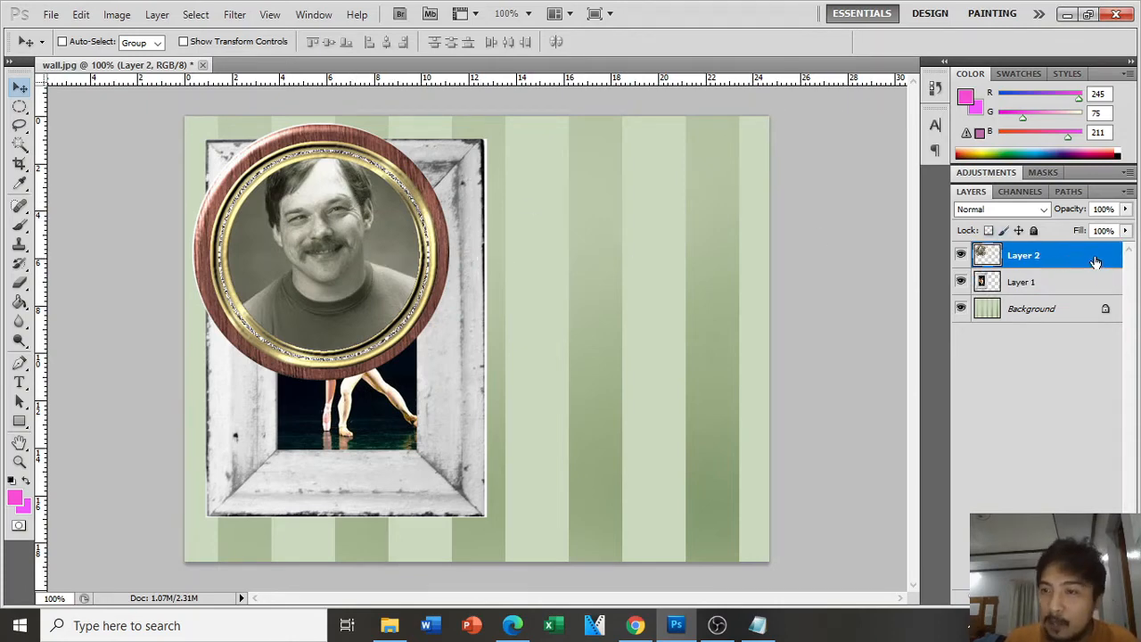
drag(319, 235, 628, 309)
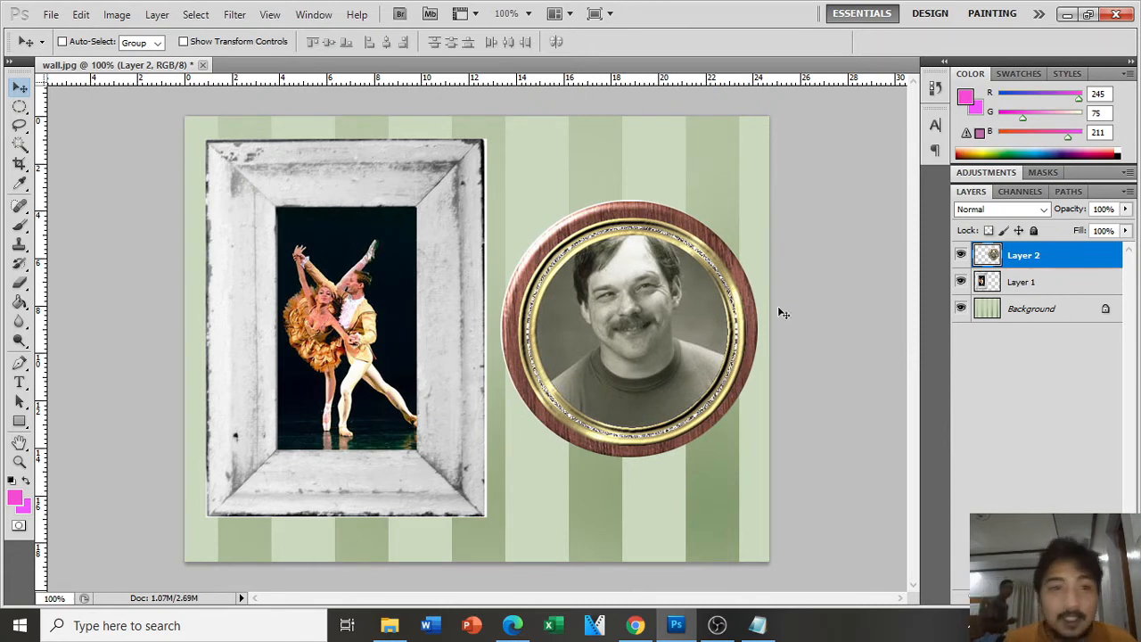
click(1057, 282)
drag(307, 291, 311, 302)
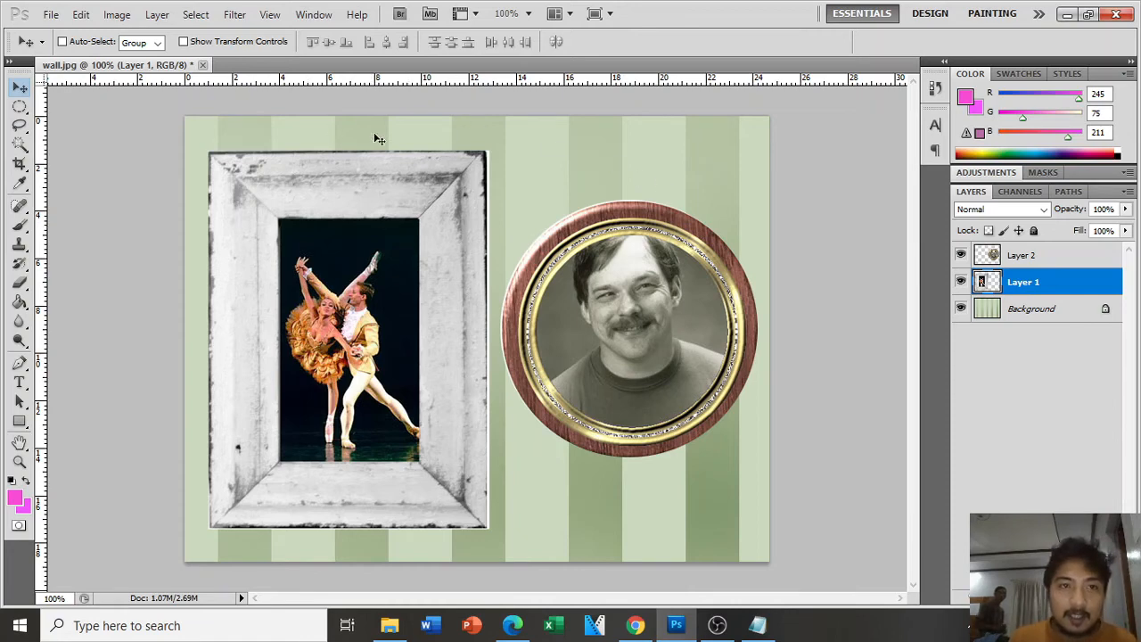
Step: Add a horizontal guide at the 50% position in wall.jpg
click(268, 14)
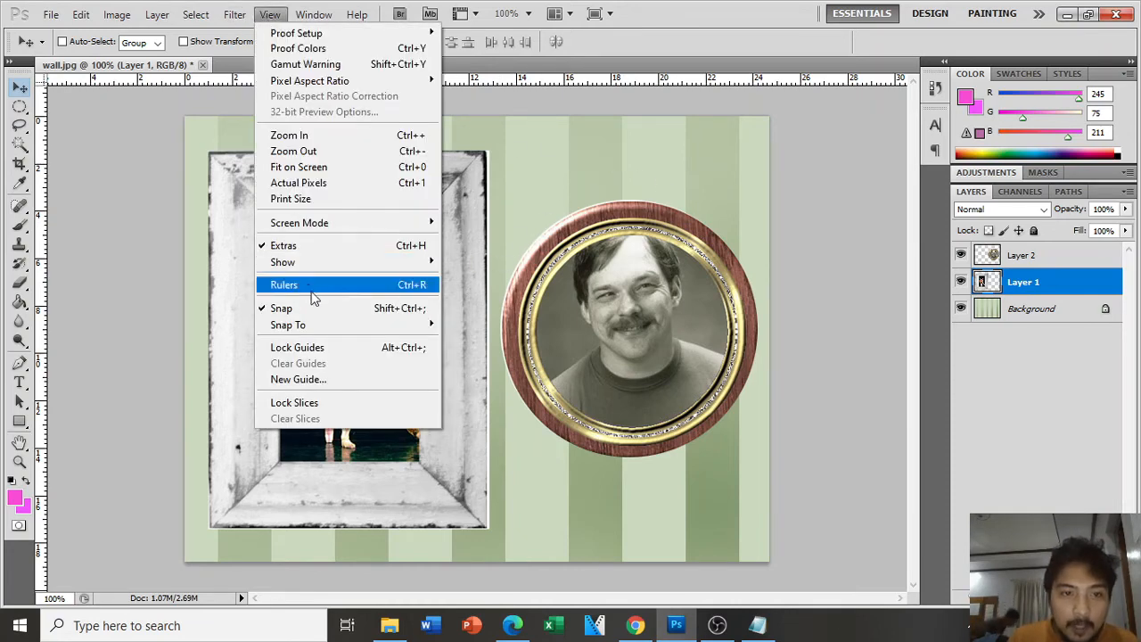
click(319, 380)
click(540, 214)
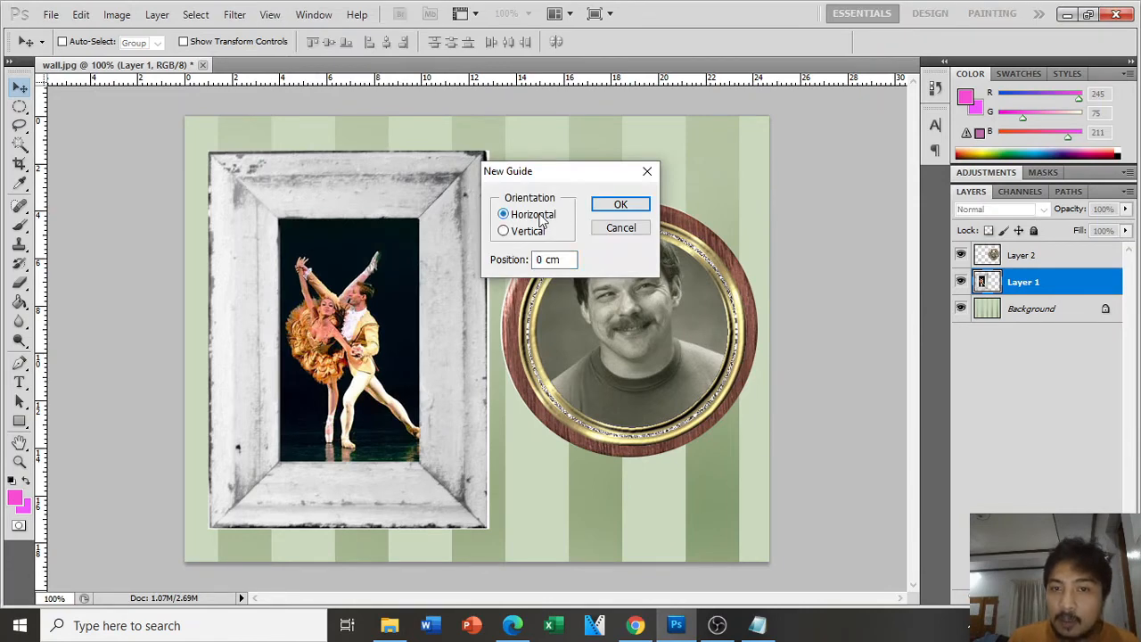
drag(569, 260, 465, 263)
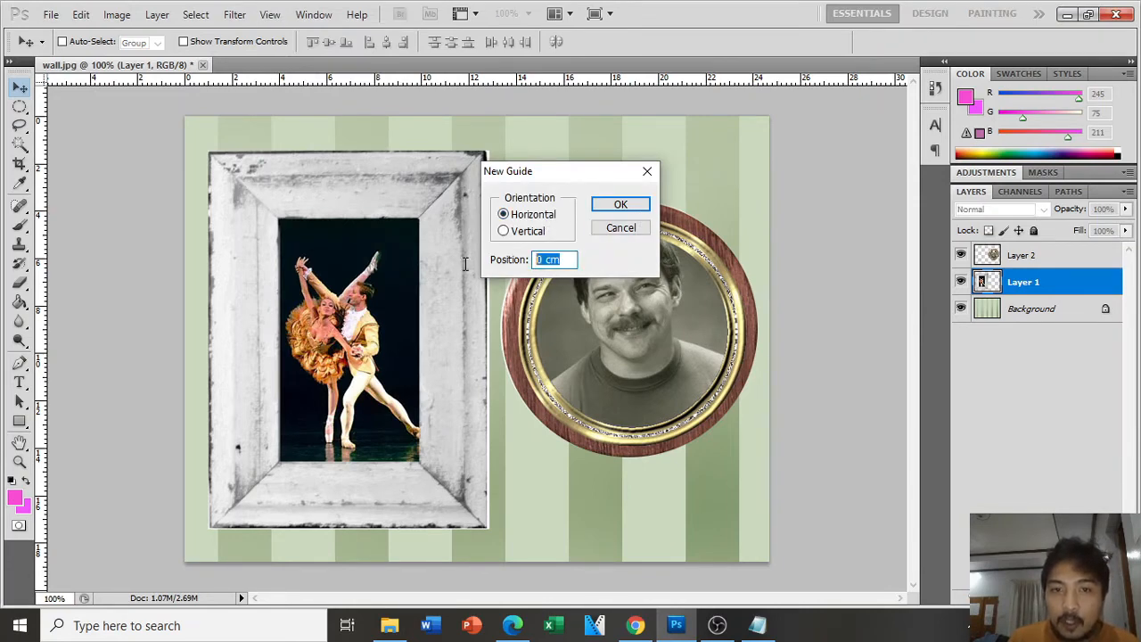
text(50)
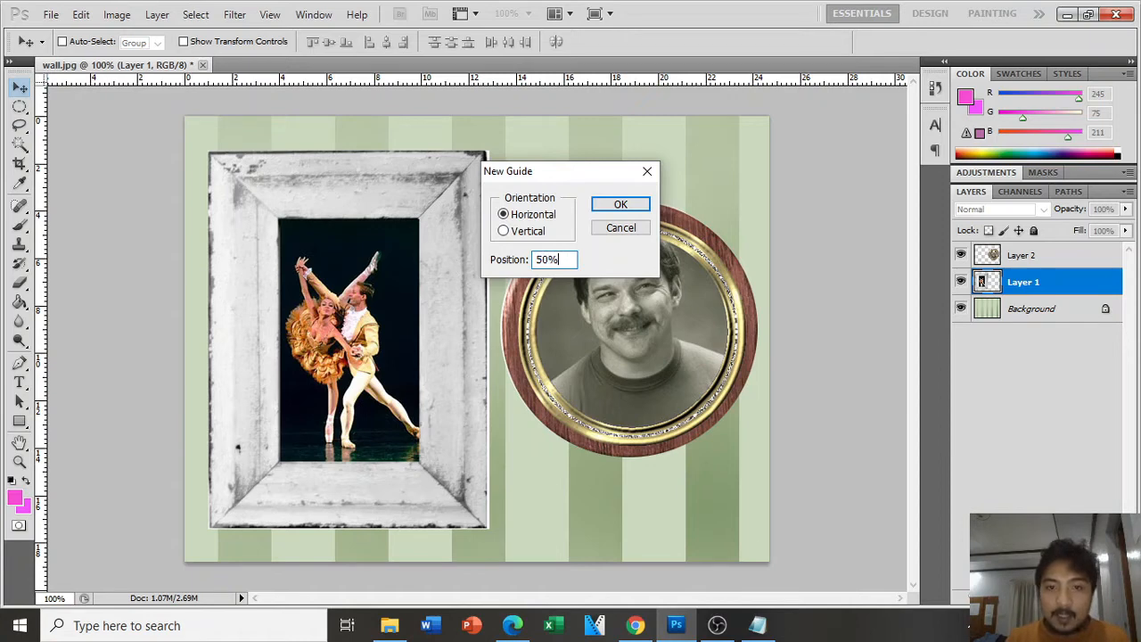
text(%)
key(Return)
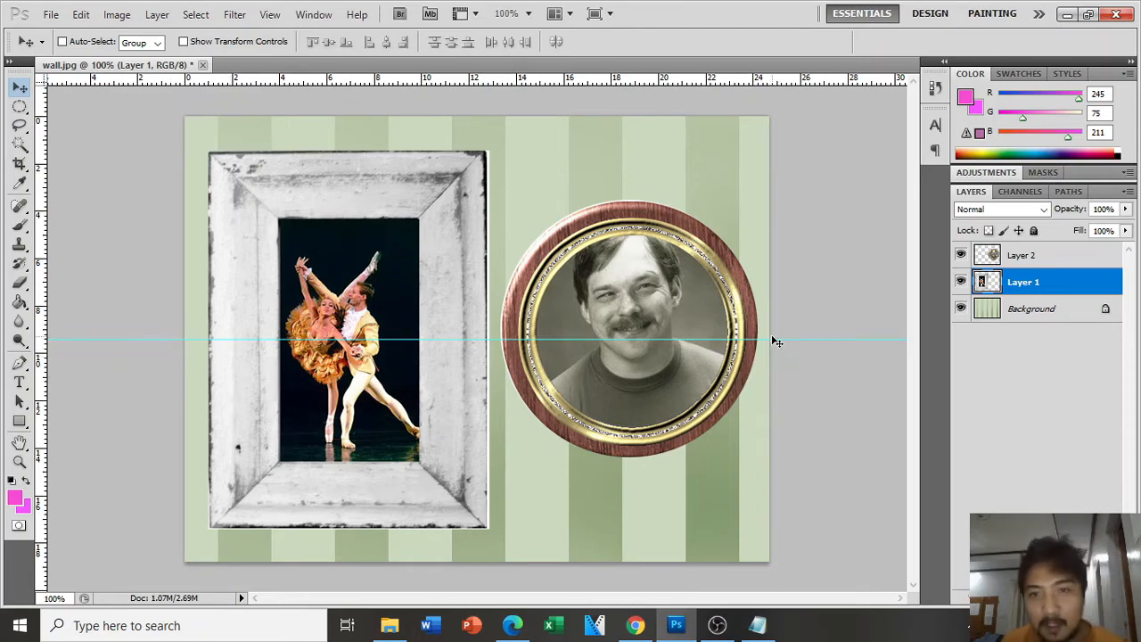
Step: Nudge the framed dancers on Layer 1 up to Y 265.50 px with Free Transform, centring them on the guide
click(1066, 312)
click(1070, 285)
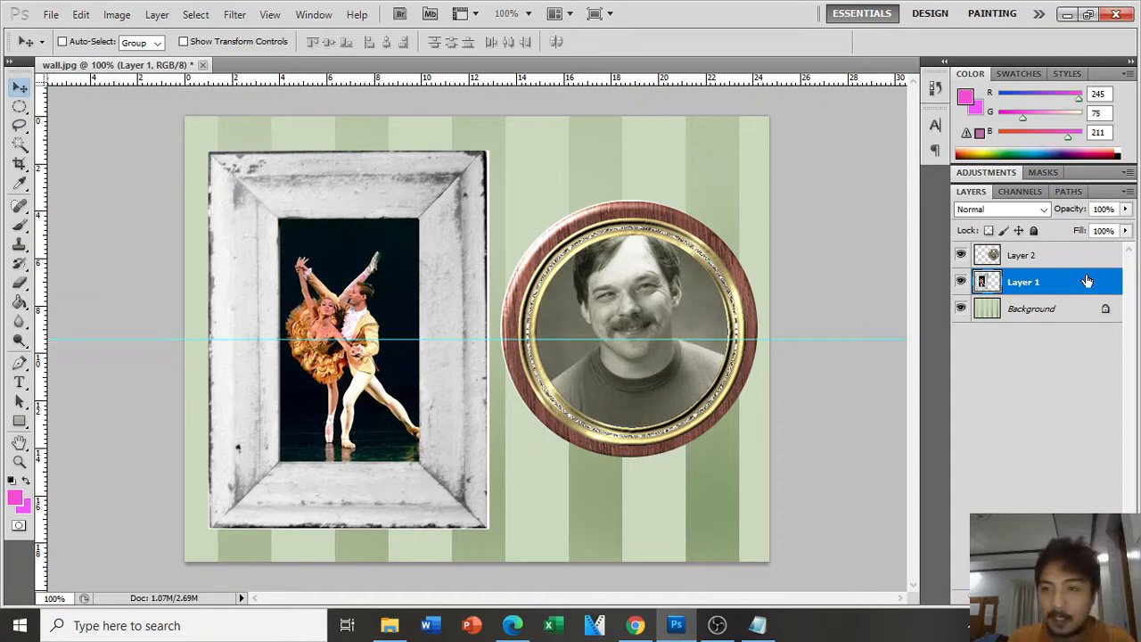
key(ctrl+t)
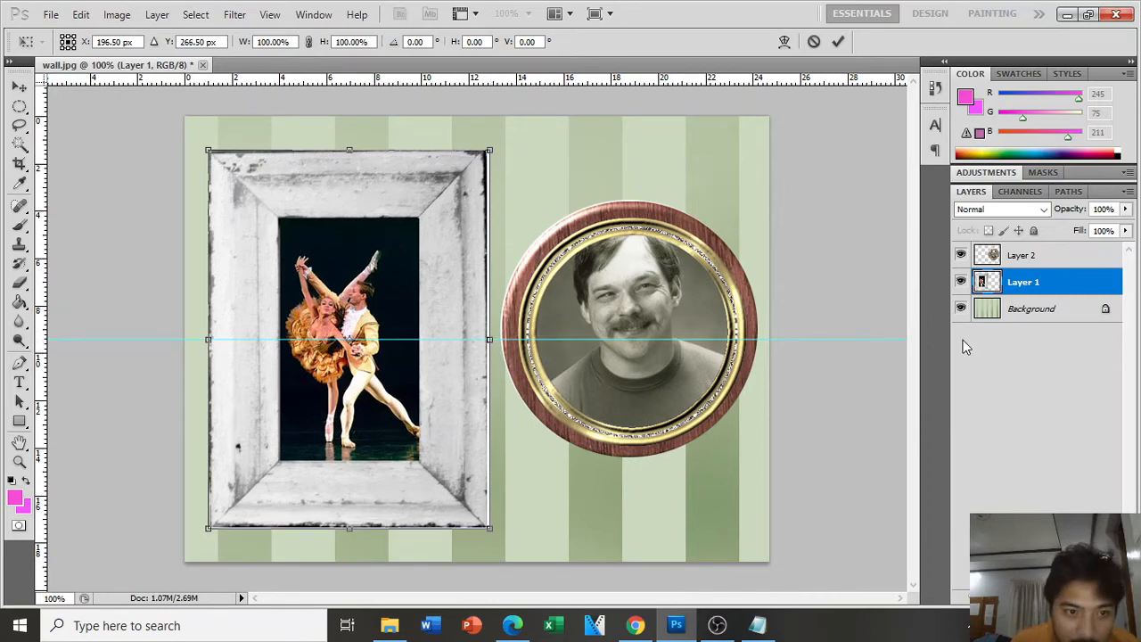
key(Up)
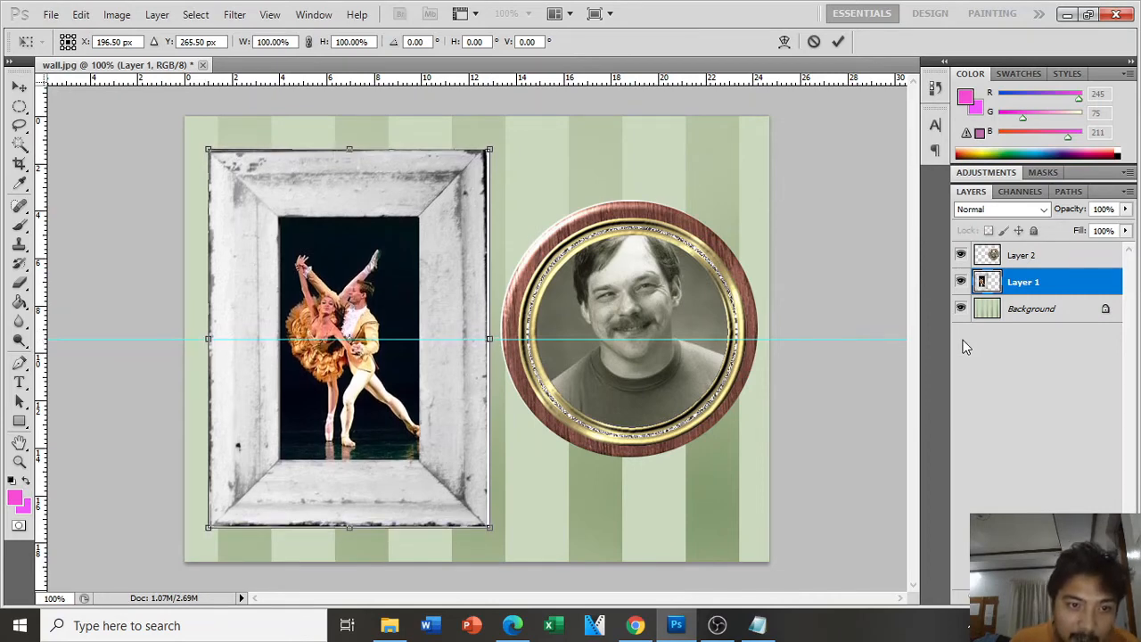
key(Up)
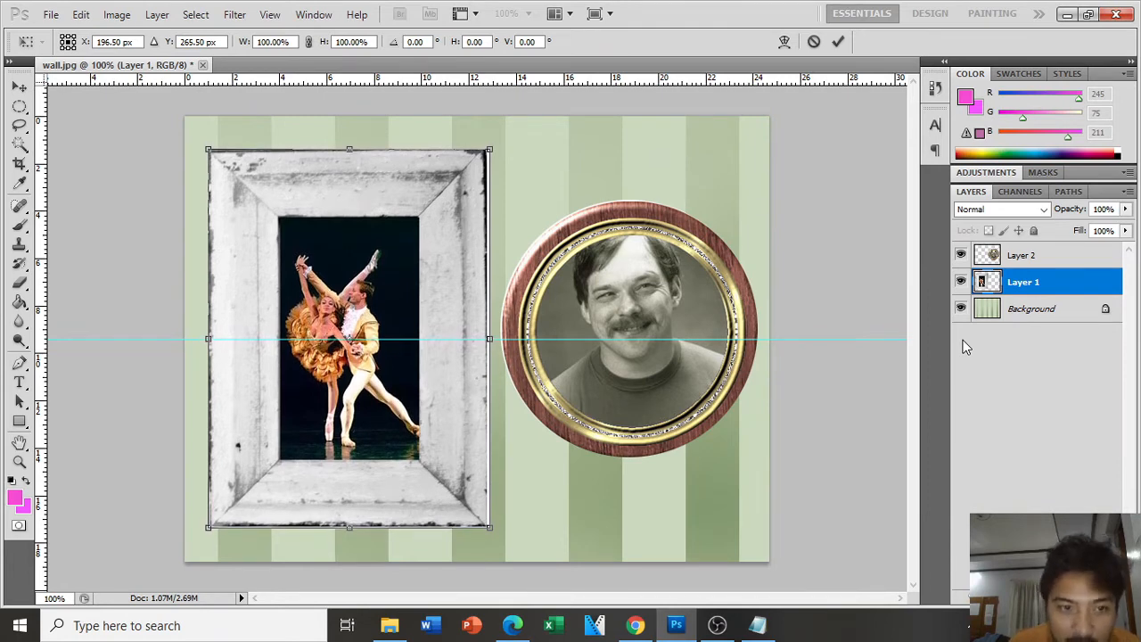
key(Return)
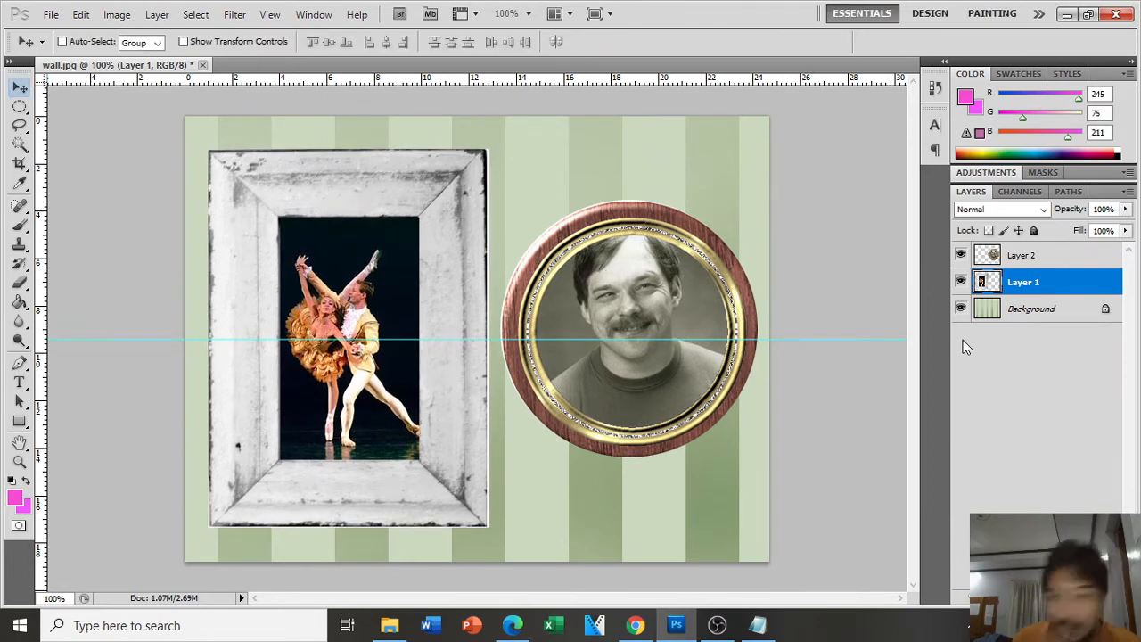
Step: Free-transform the round portrait on Layer 2 and nudge it down to Y 266 px so its middle meets the guide
click(1066, 255)
key(ctrl+t)
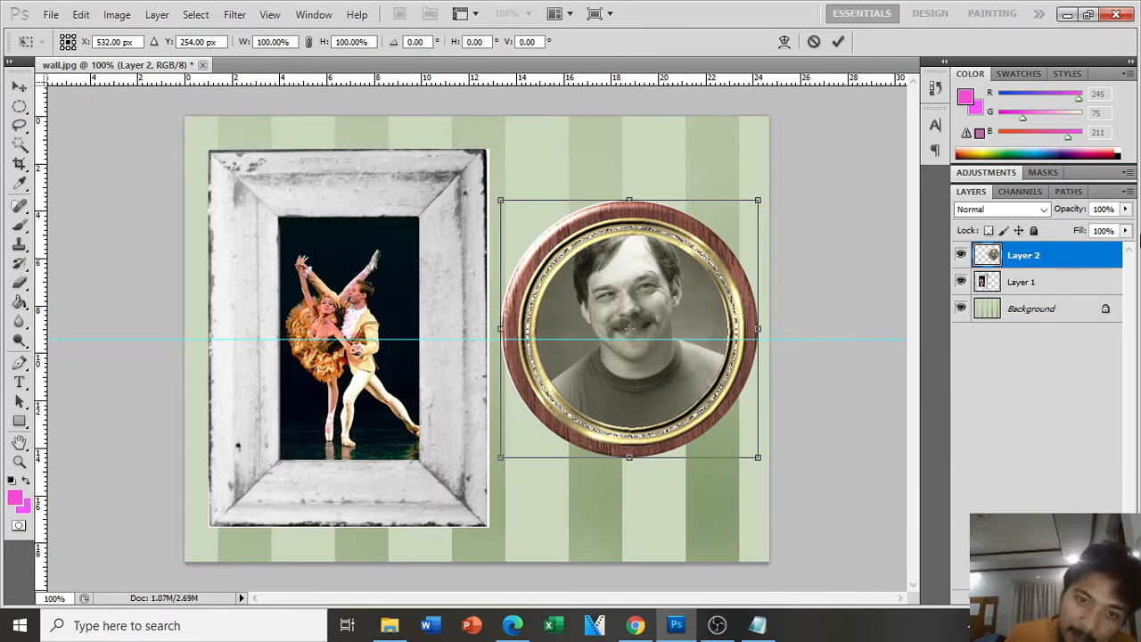
key(Down)
key(Down)
key(Down)
key(Down)
key(Down)
key(Down)
key(Down)
key(Down)
key(Down)
key(Down)
key(Down)
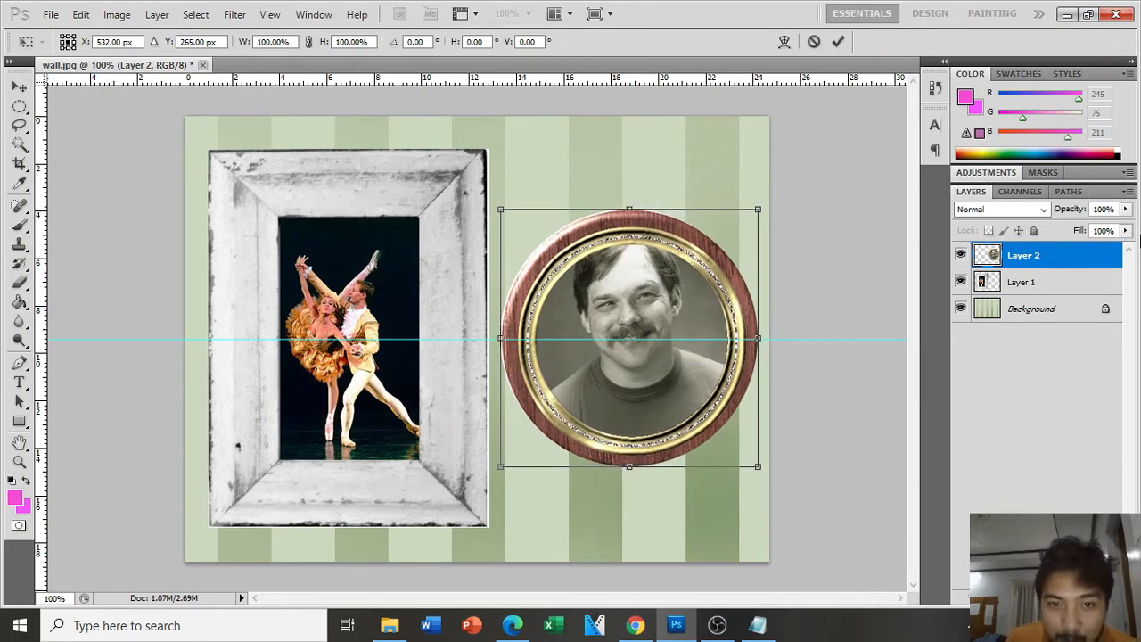
key(Down)
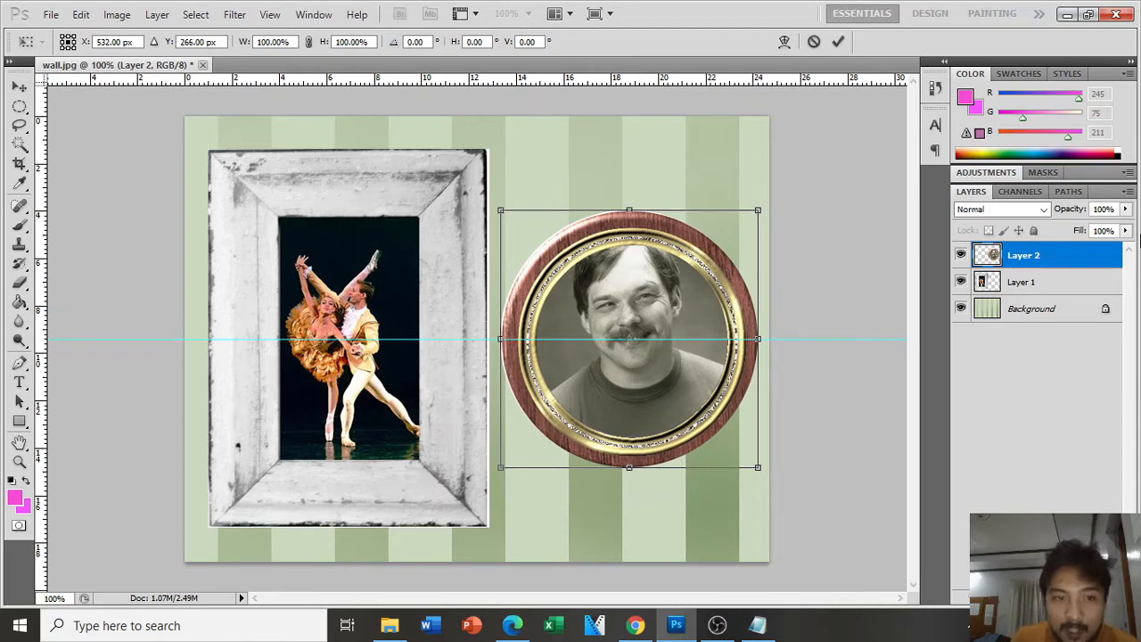
Step: Nudge the round portrait closer to the framed dancers, to X 525 px, and apply the transform
key(Left)
key(Left)
key(Left)
key(Left)
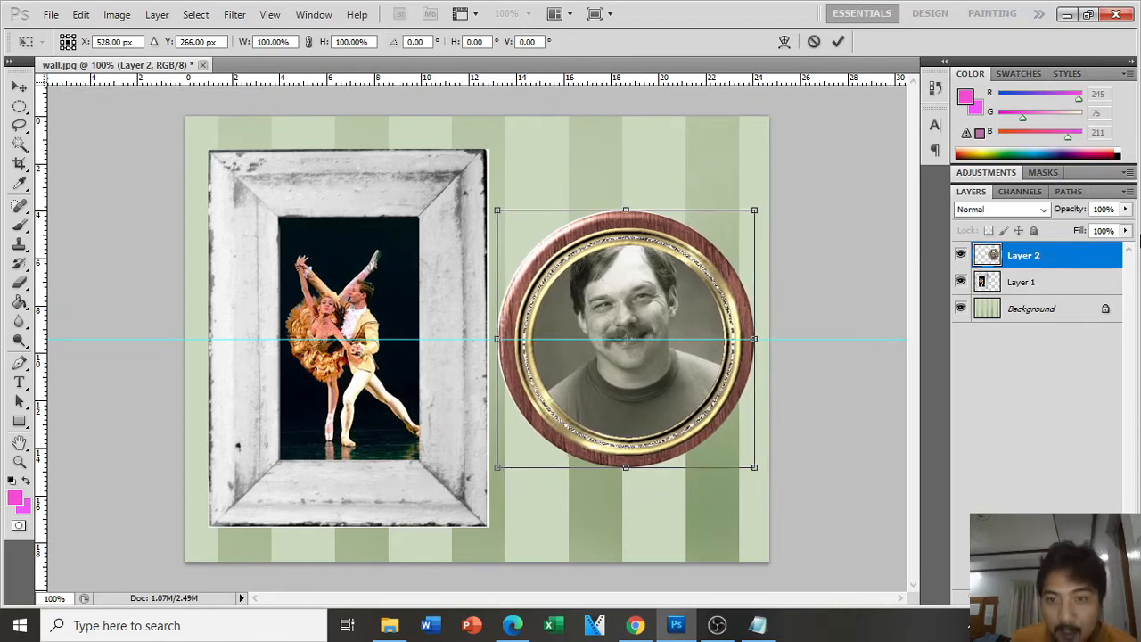
key(Left)
key(Left)
key(Left)
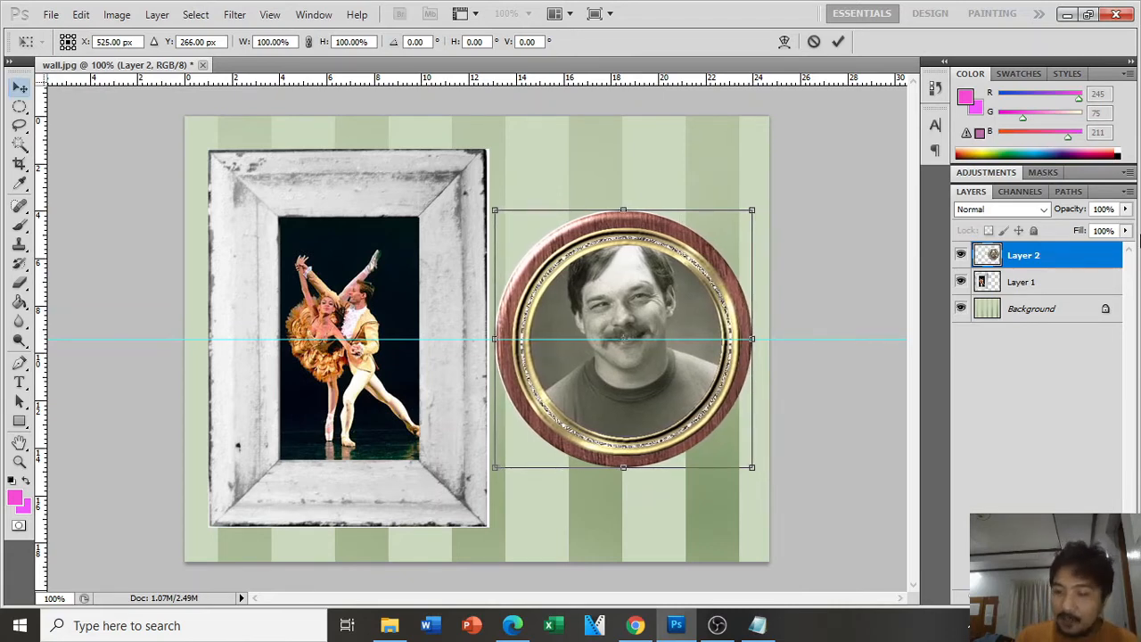
key(Return)
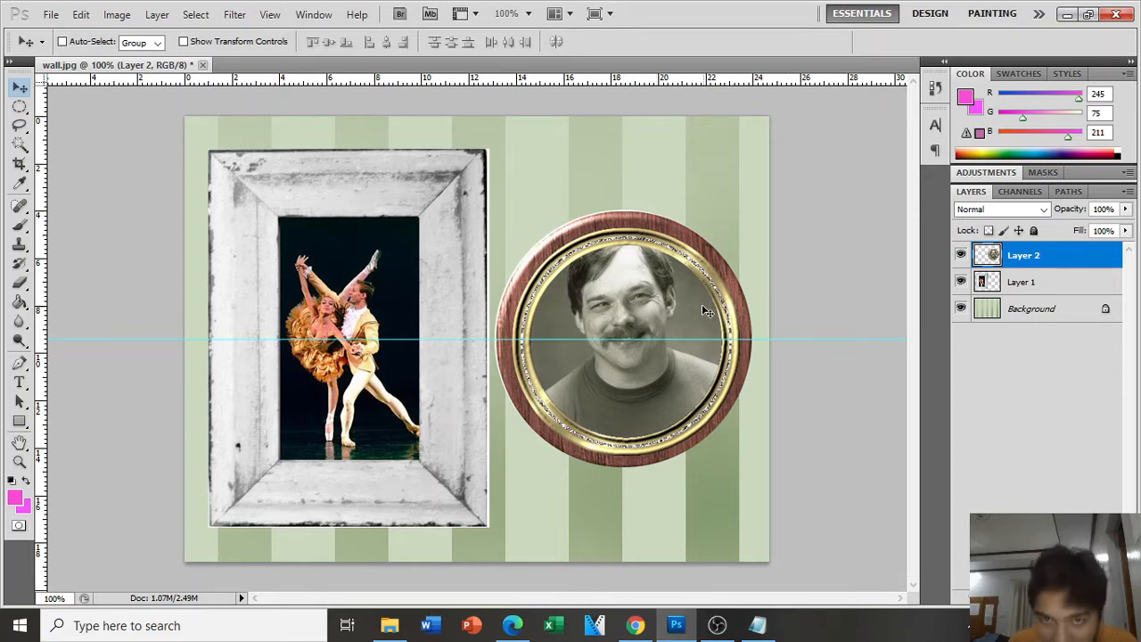
key(alt+f)
key(Escape)
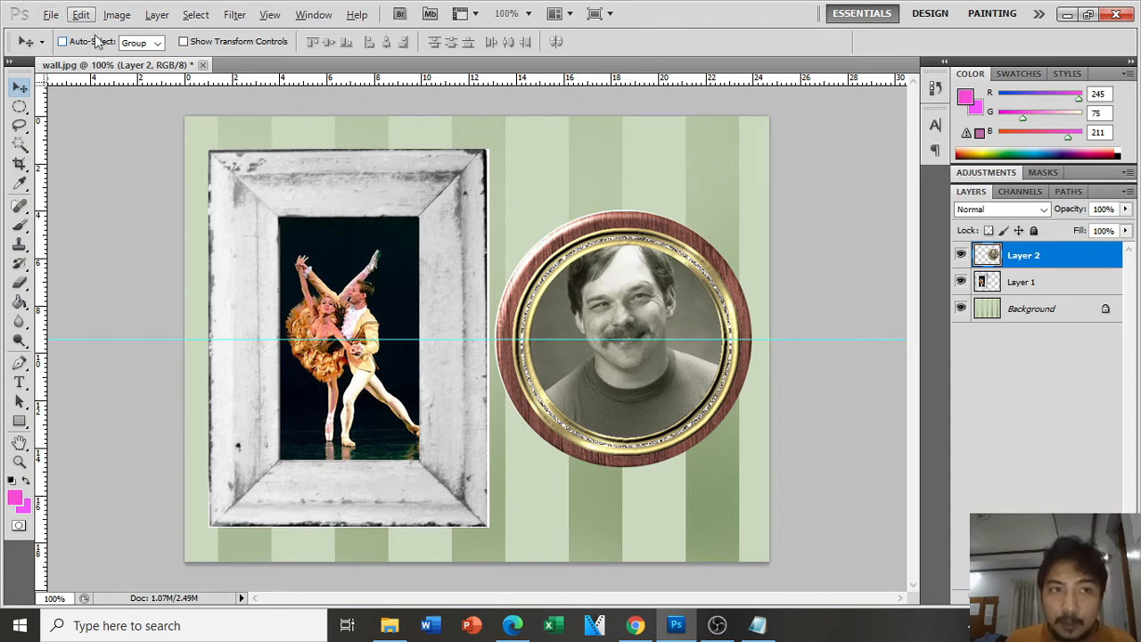
key(alt+f)
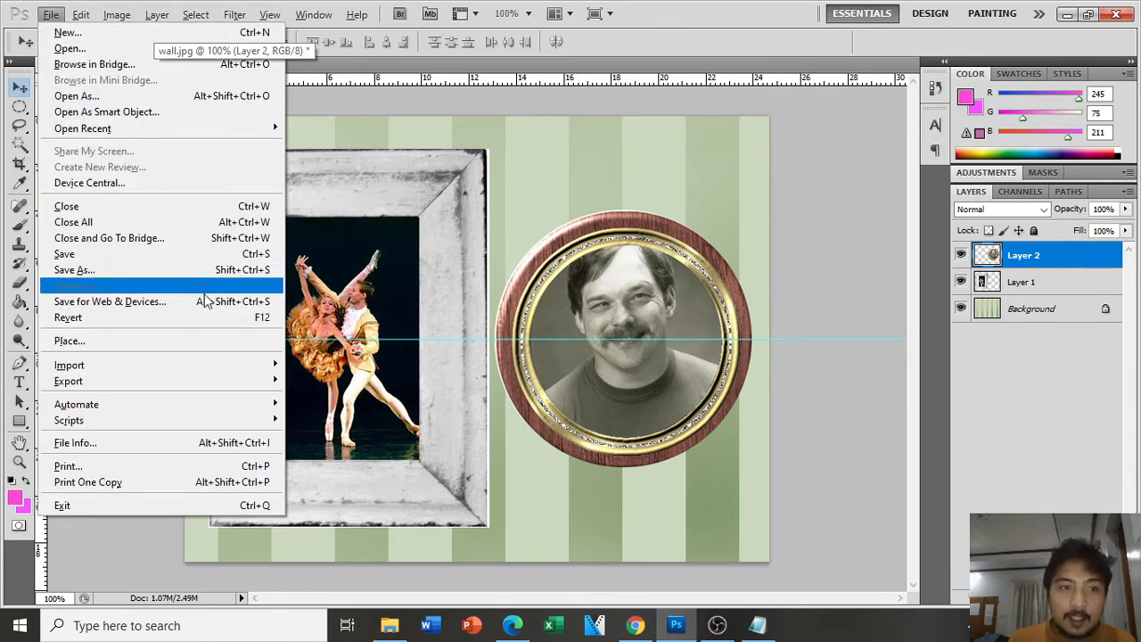
mouse_move(82, 13)
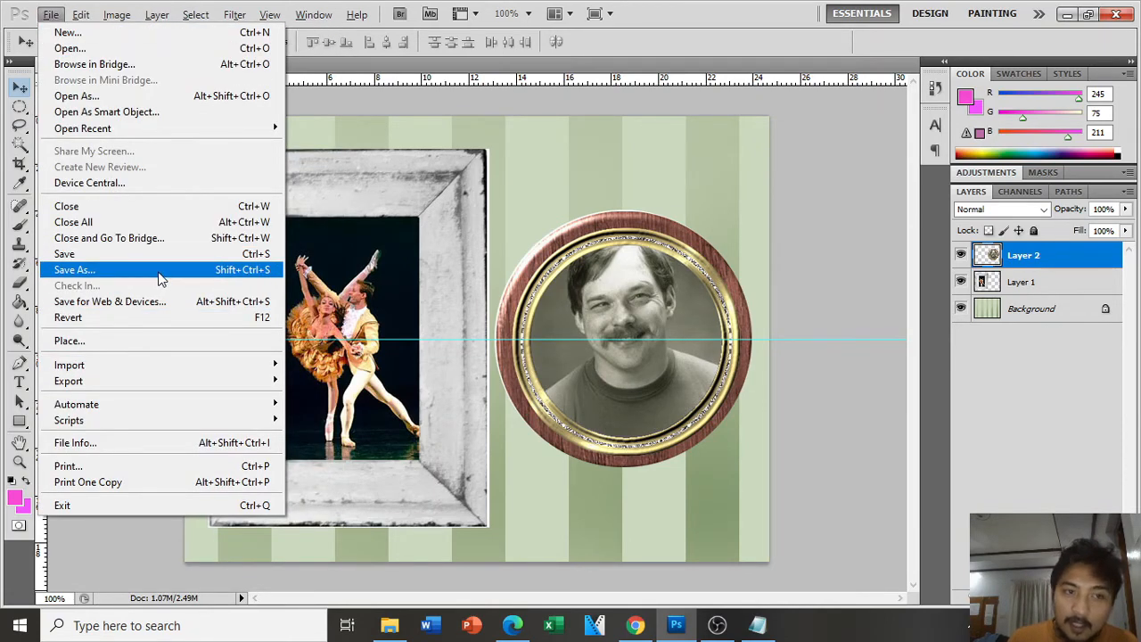
click(226, 275)
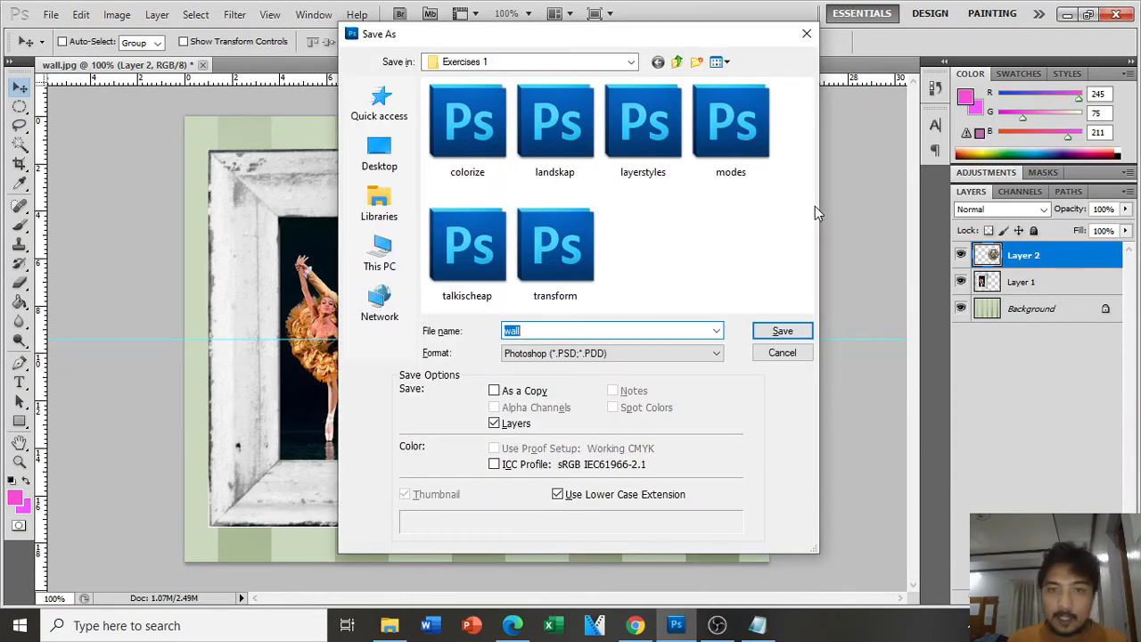
drag(643, 42, 666, 64)
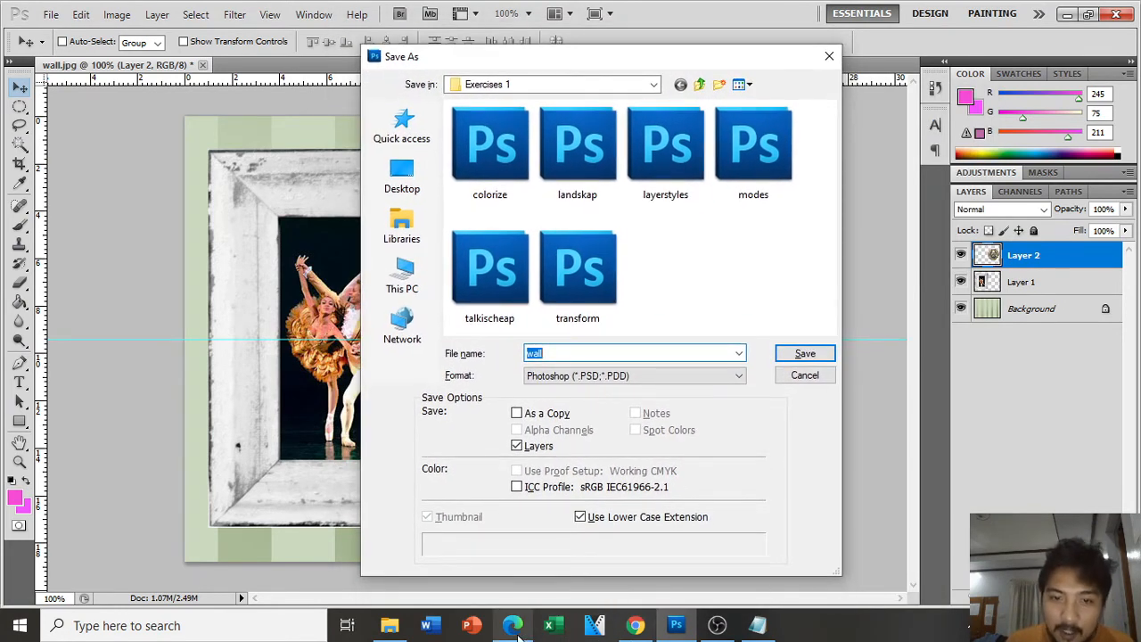
mouse_move(517, 628)
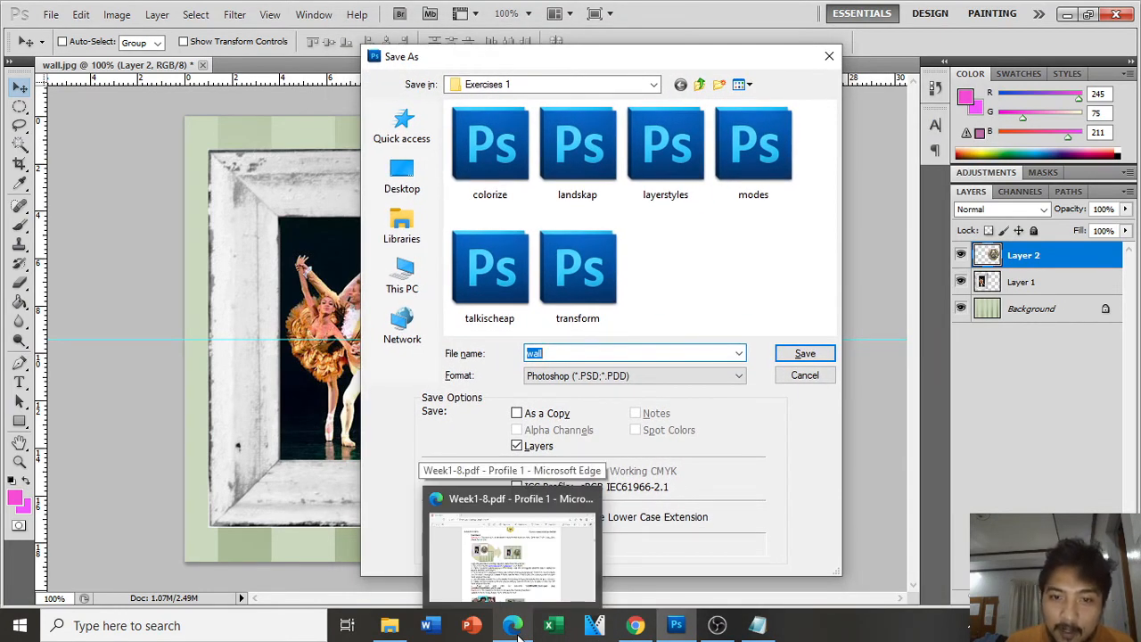
click(517, 627)
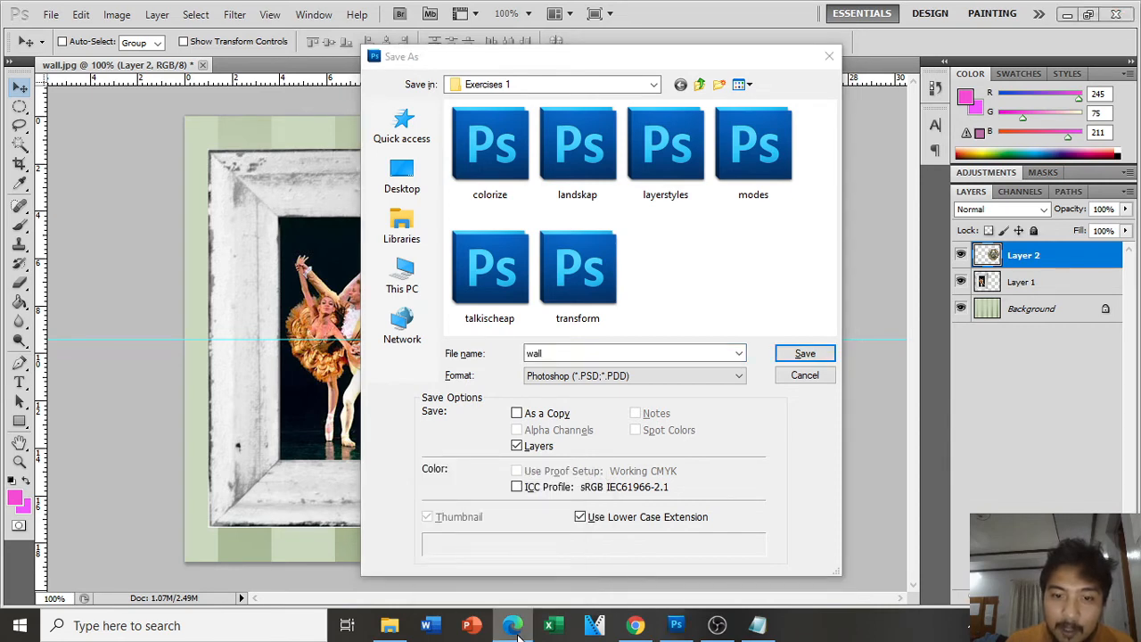
click(806, 377)
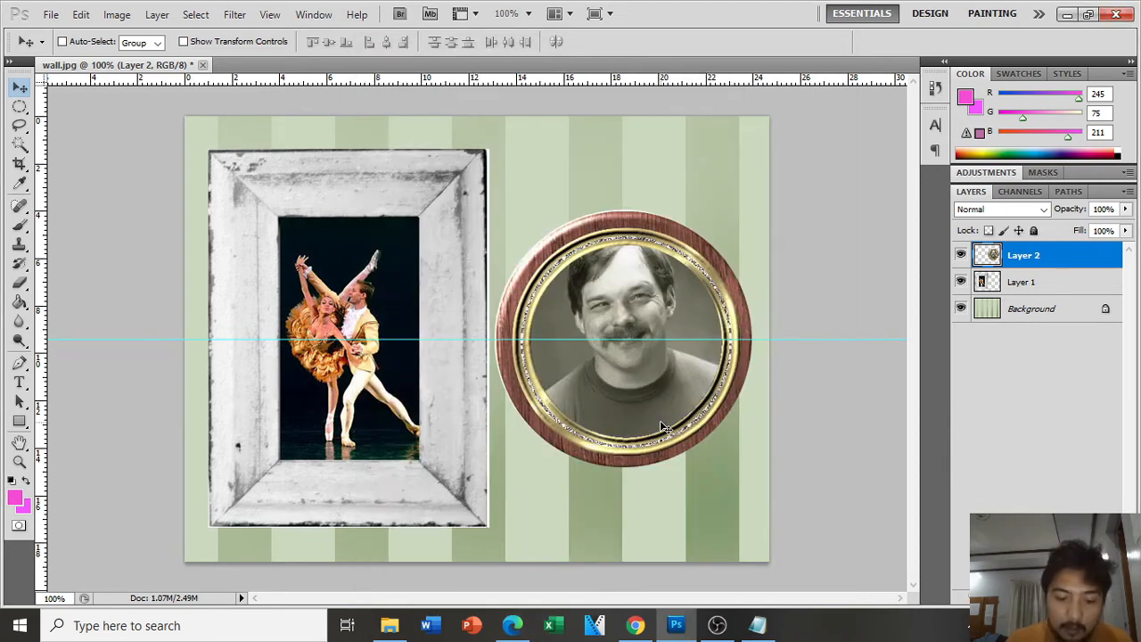
Step: Start saving the document under a new name in Photoshop format, with the author's full name followed by _ACT1.psd as file name
key(ctrl+shift+s)
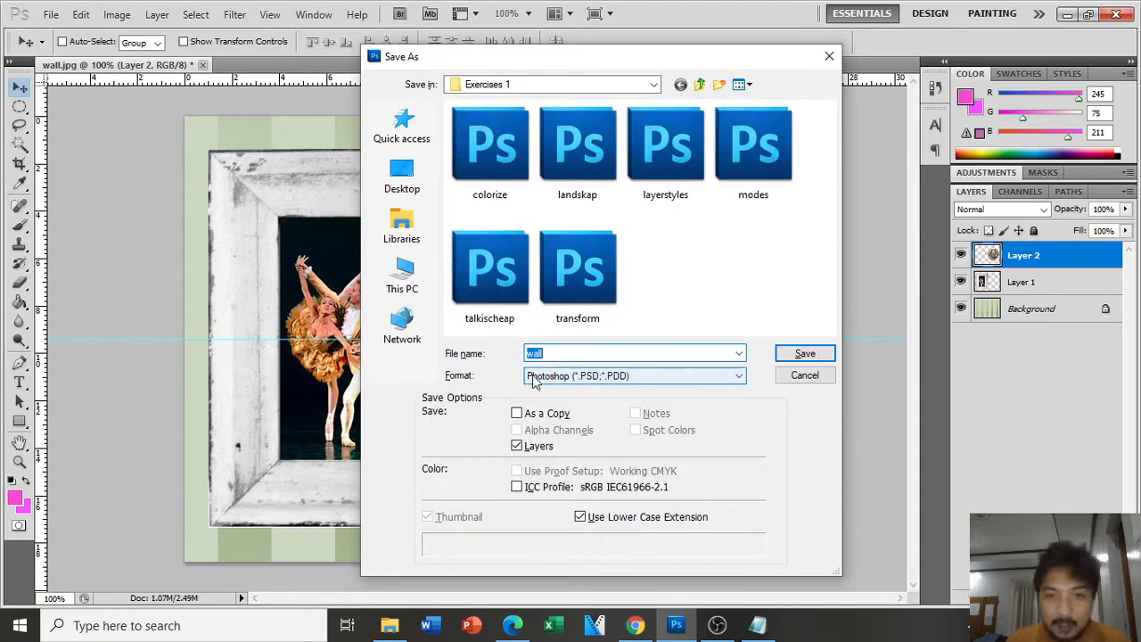
double_click(560, 353)
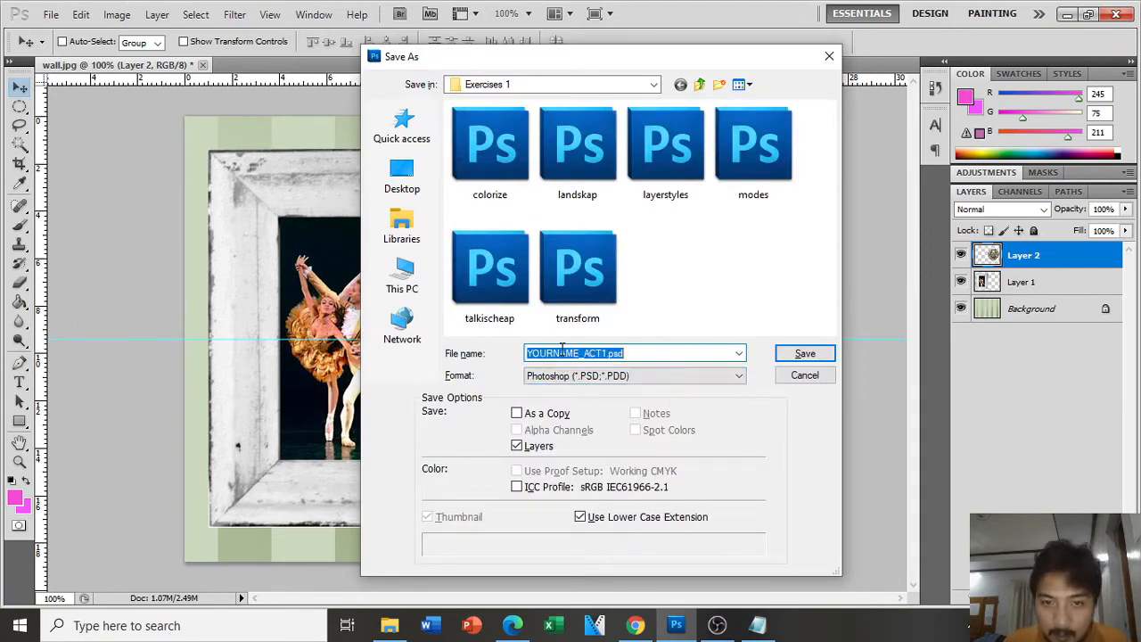
click(580, 353)
drag(581, 353, 517, 361)
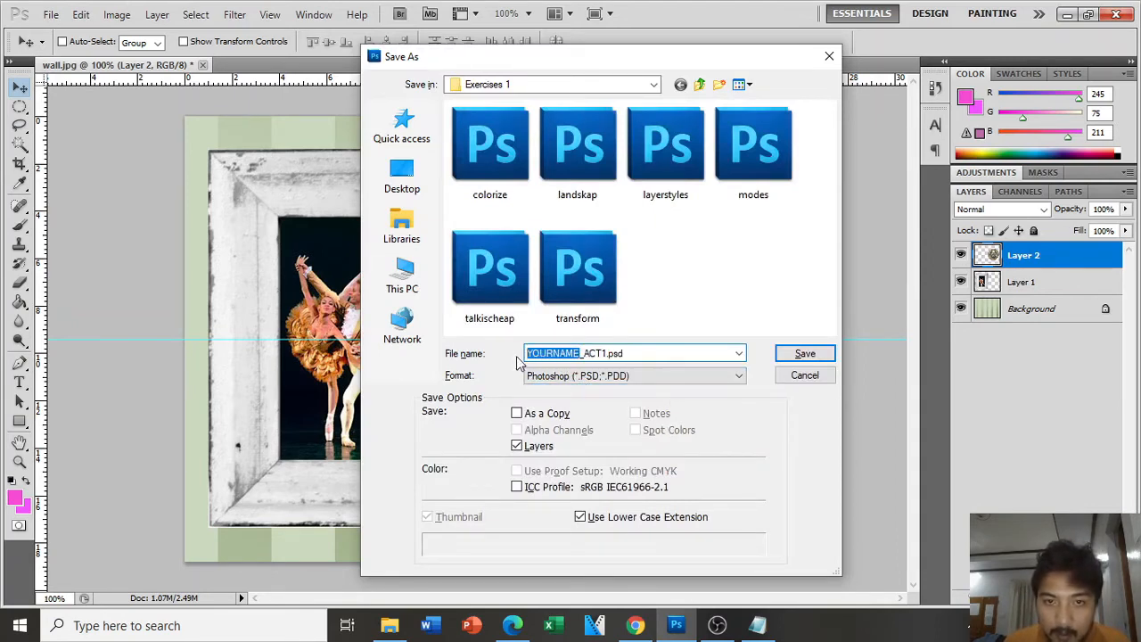
key(BackSpace)
text(JHEROMET)
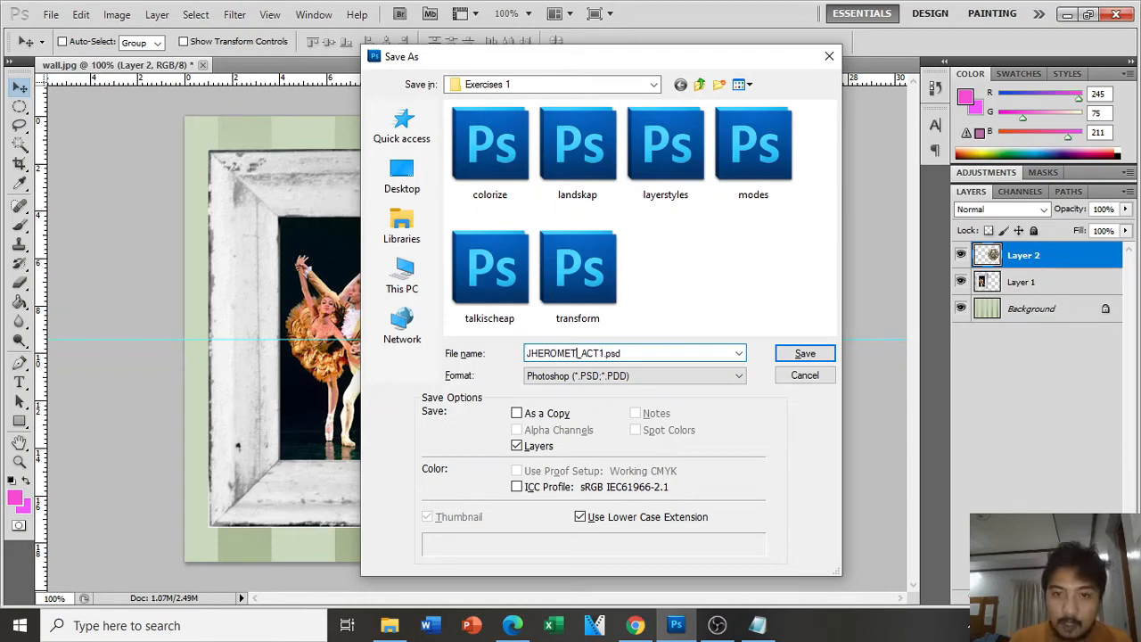
text(ENORIO)
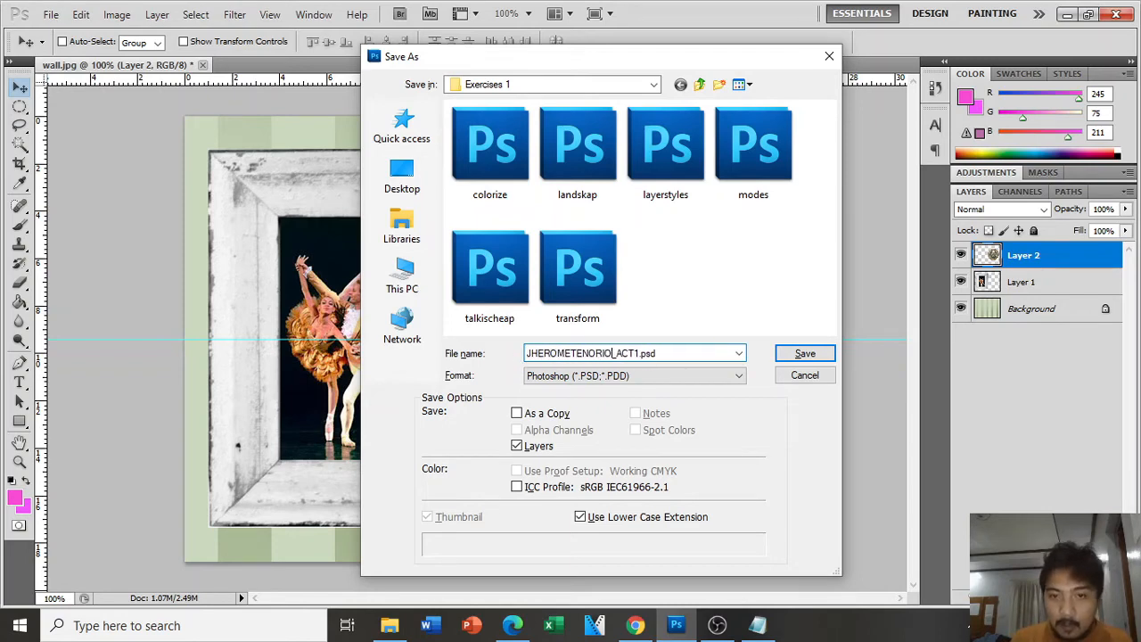
Step: Choose the Desktop as the location and save the layered PSD file there
click(401, 176)
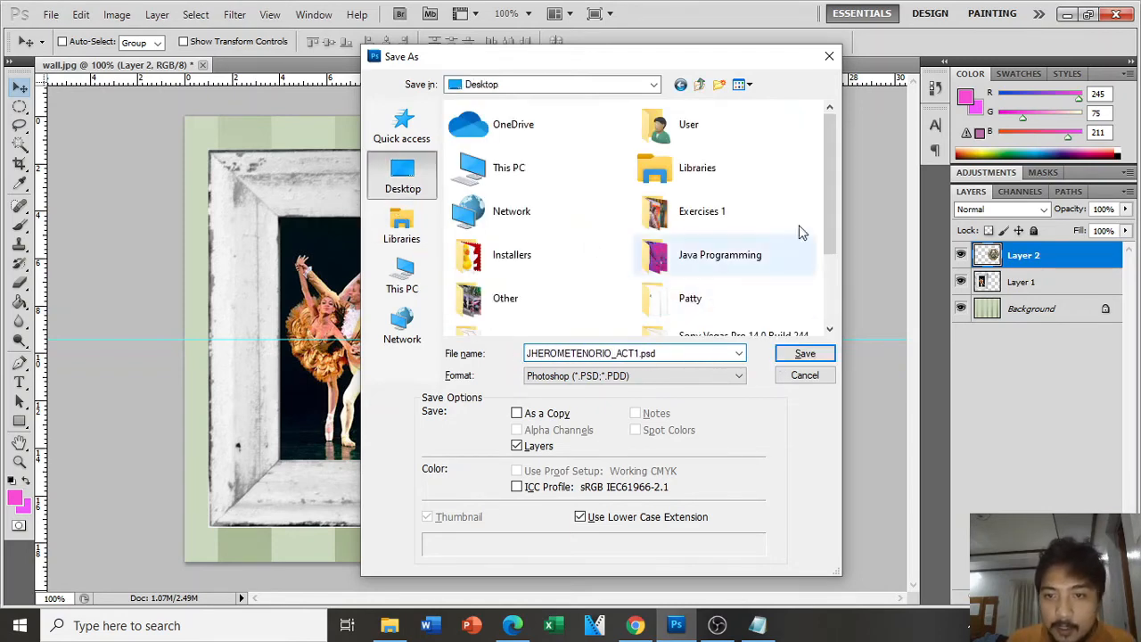
drag(826, 196, 837, 274)
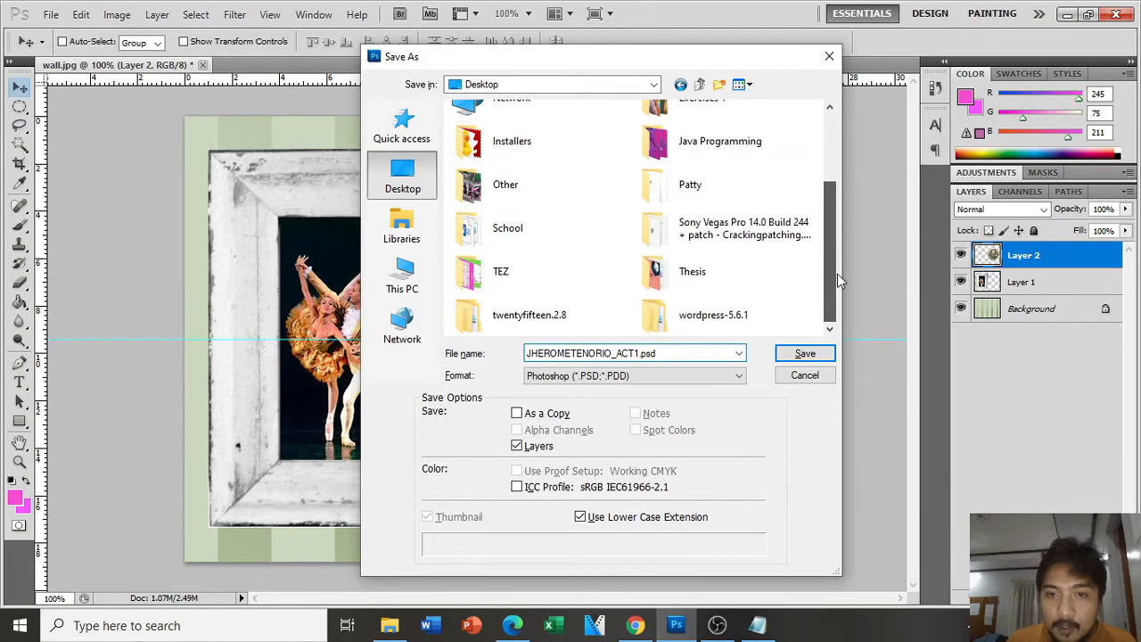
click(806, 355)
click(758, 194)
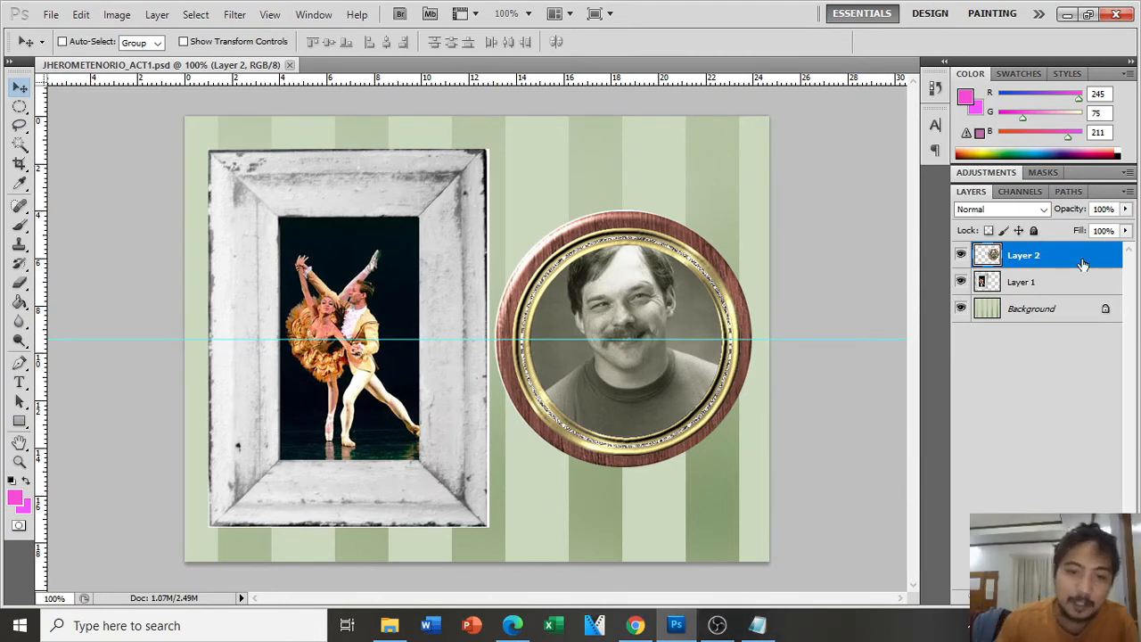
Step: Duplicate the Background layer without unlocking the original
click(19, 383)
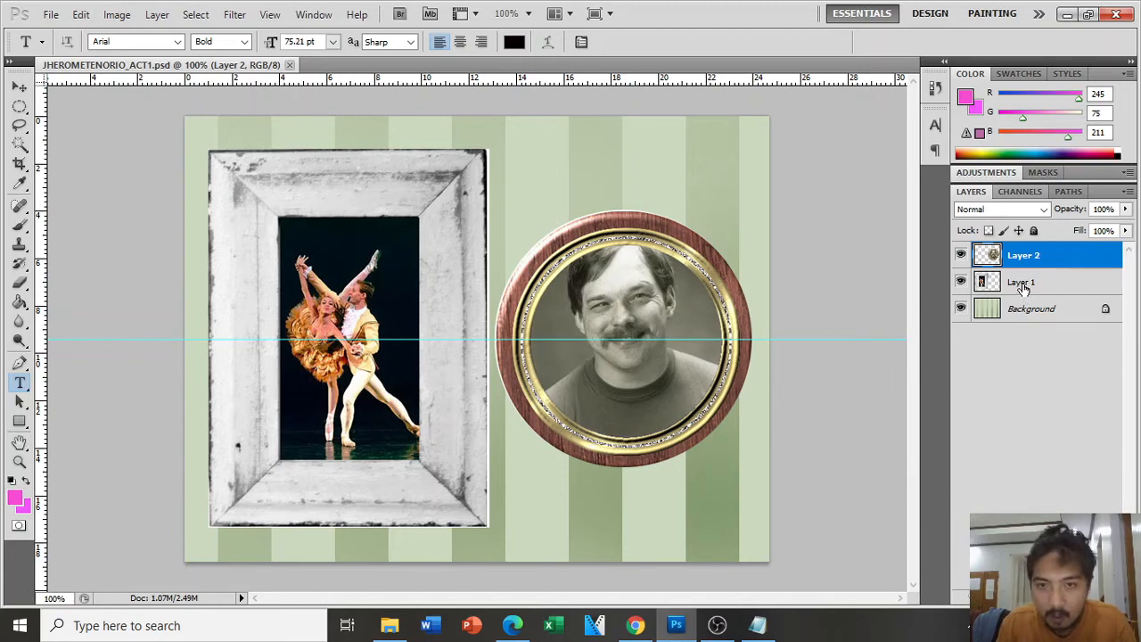
click(1034, 312)
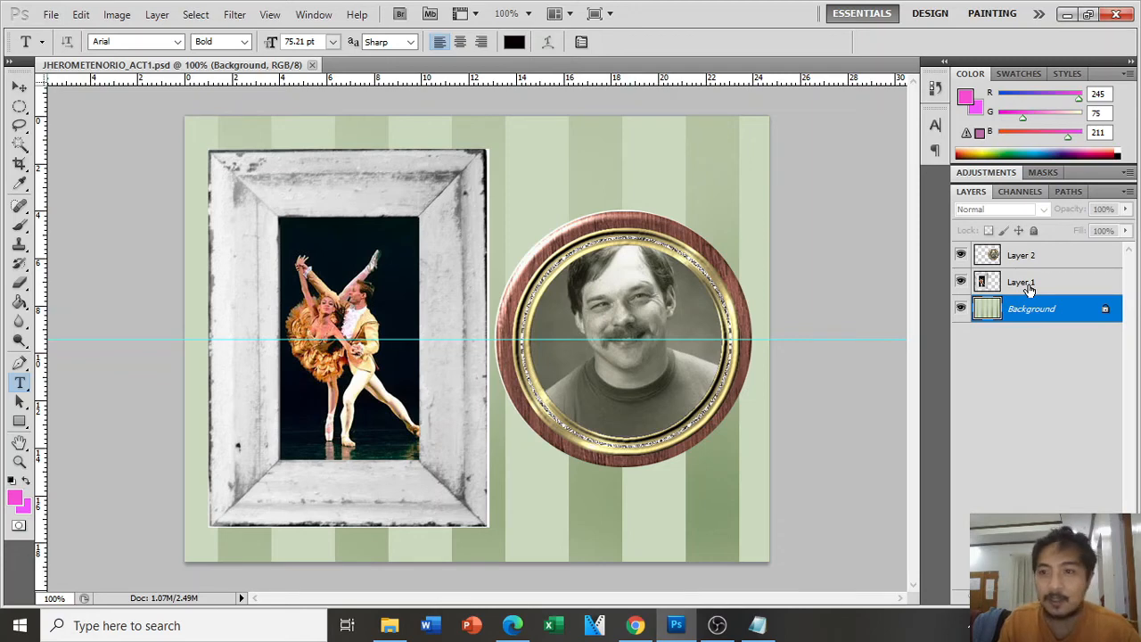
double_click(1028, 314)
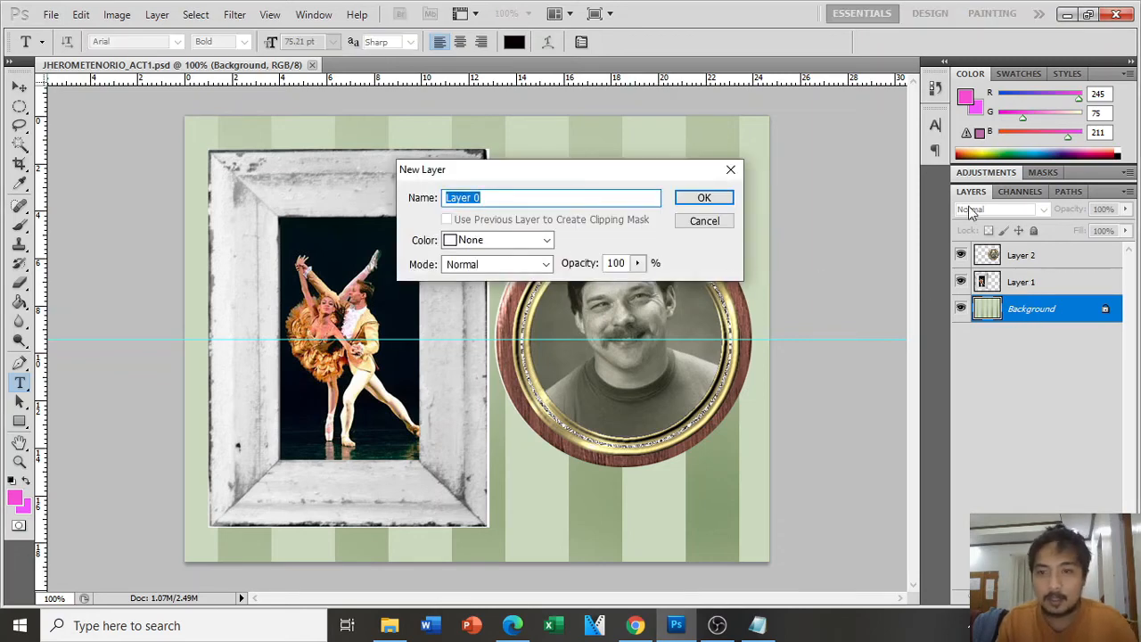
click(723, 224)
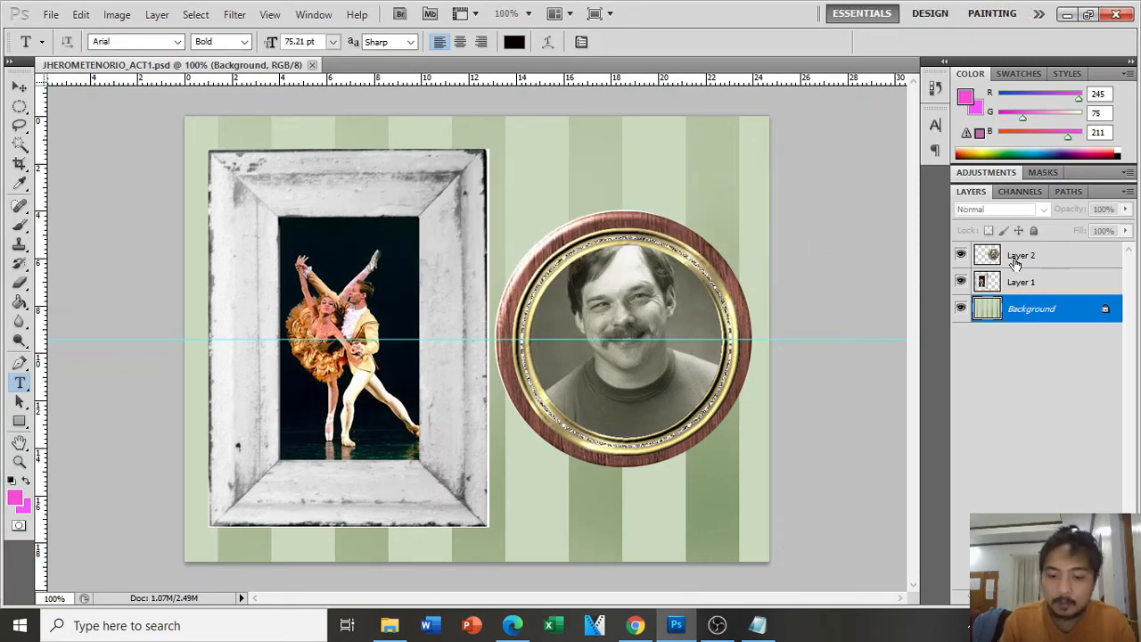
key(ctrl+j)
Step: Rename the duplicated background layer to Background_Image_Green_Wall
double_click(1064, 309)
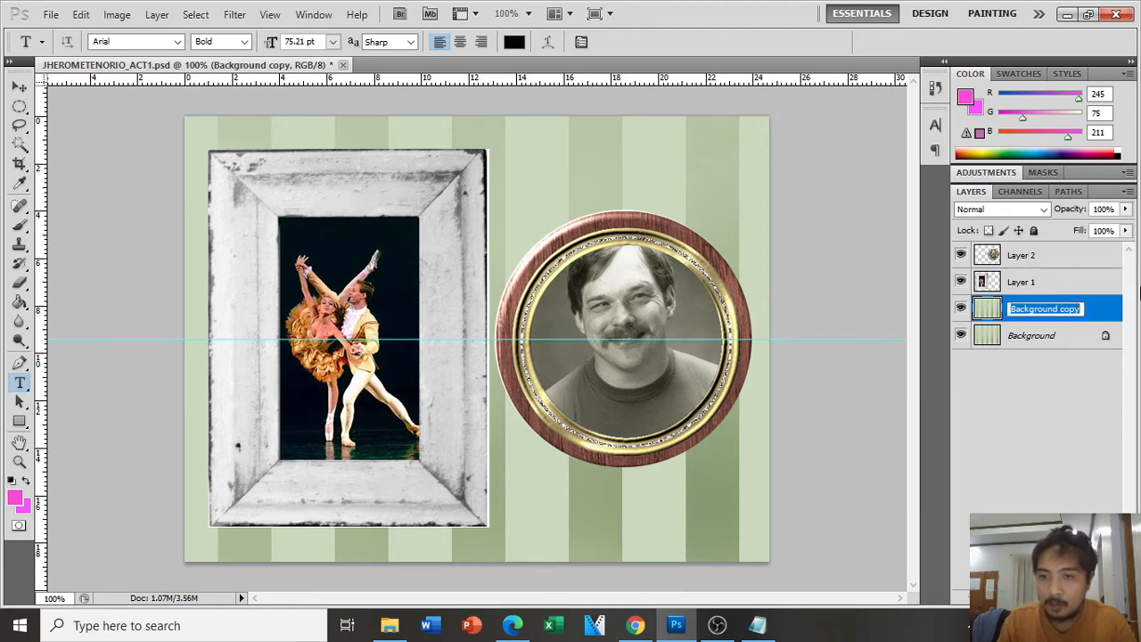
text(Background)
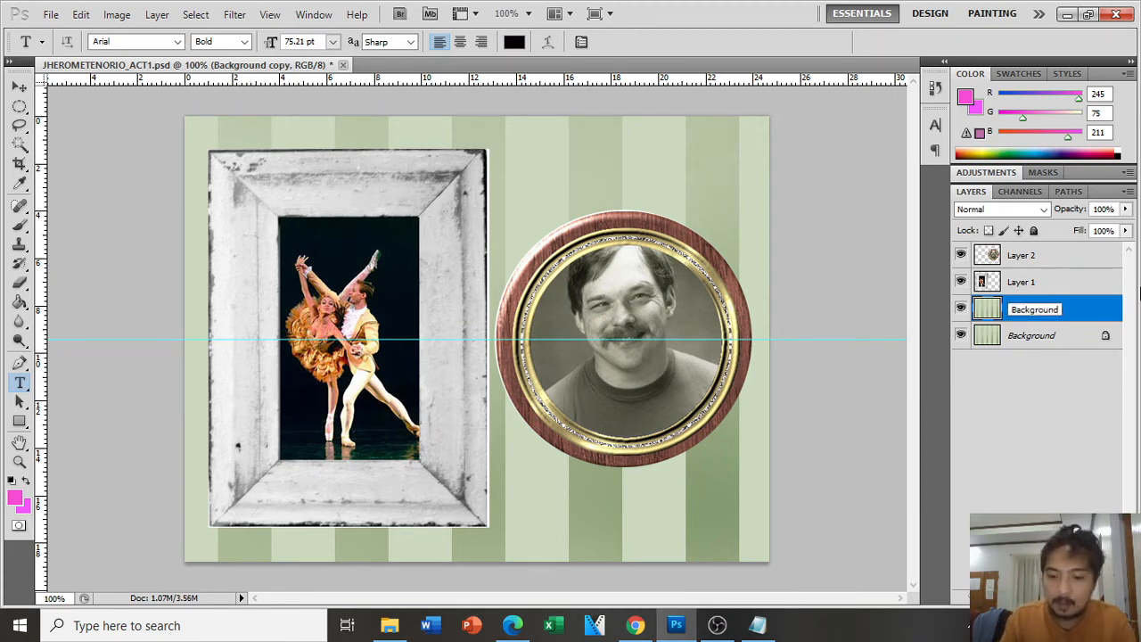
text(_bl)
key(BackSpace)
key(BackSpace)
key(BackSpace)
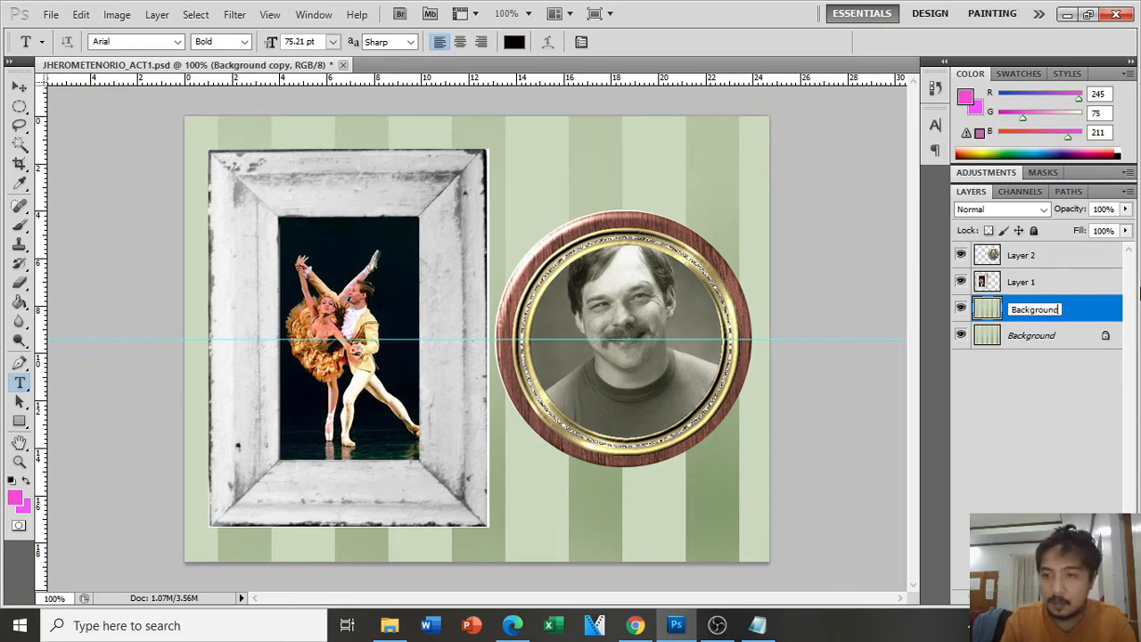
text(_Im)
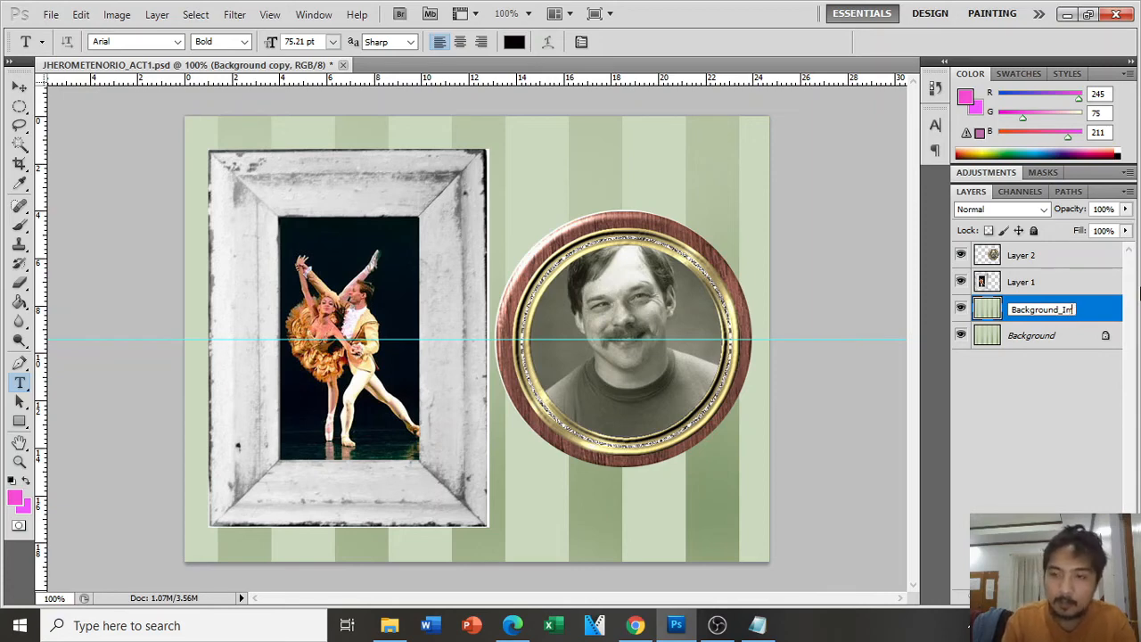
text(age_Wall)
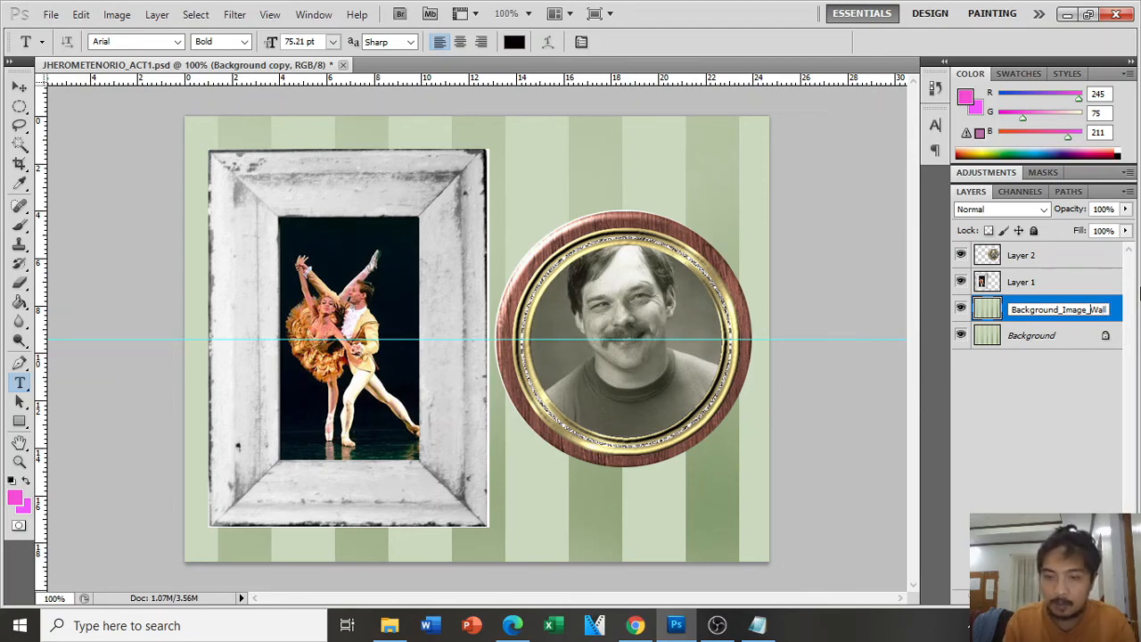
text(Green_)
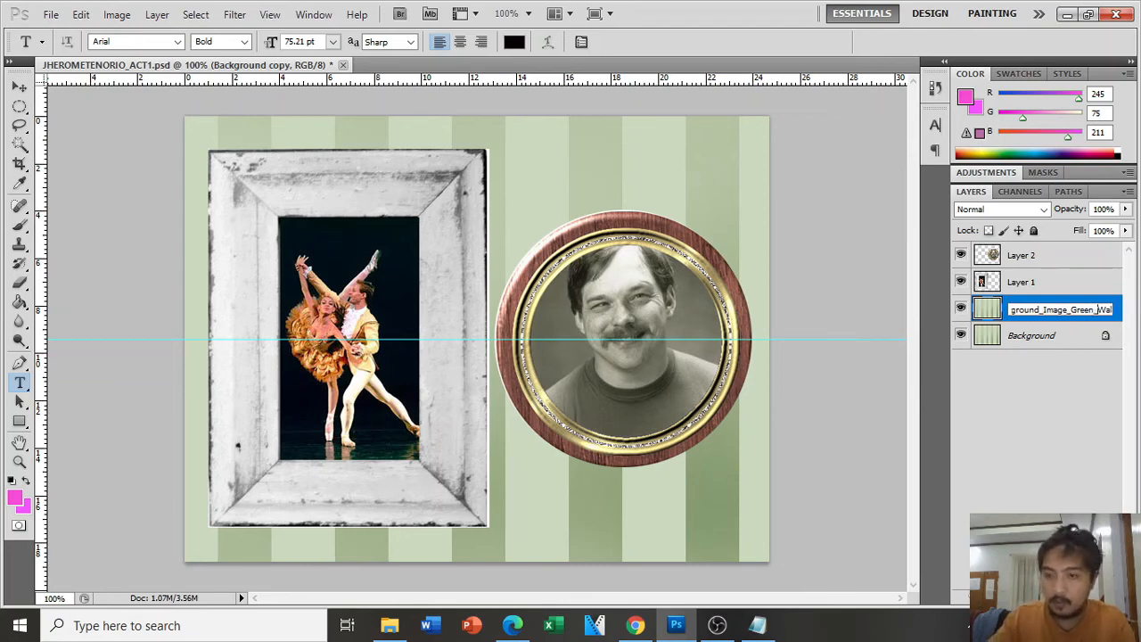
key(Return)
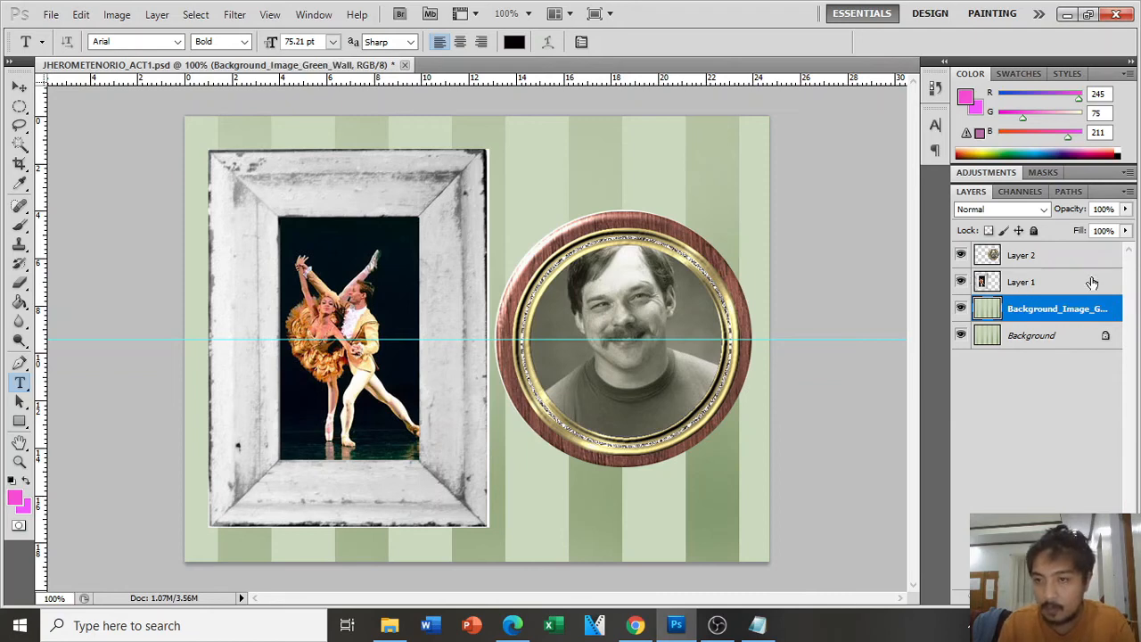
Step: Rename Layer 1, which holds the framed dancers, to Rectangular_Frame
double_click(1021, 282)
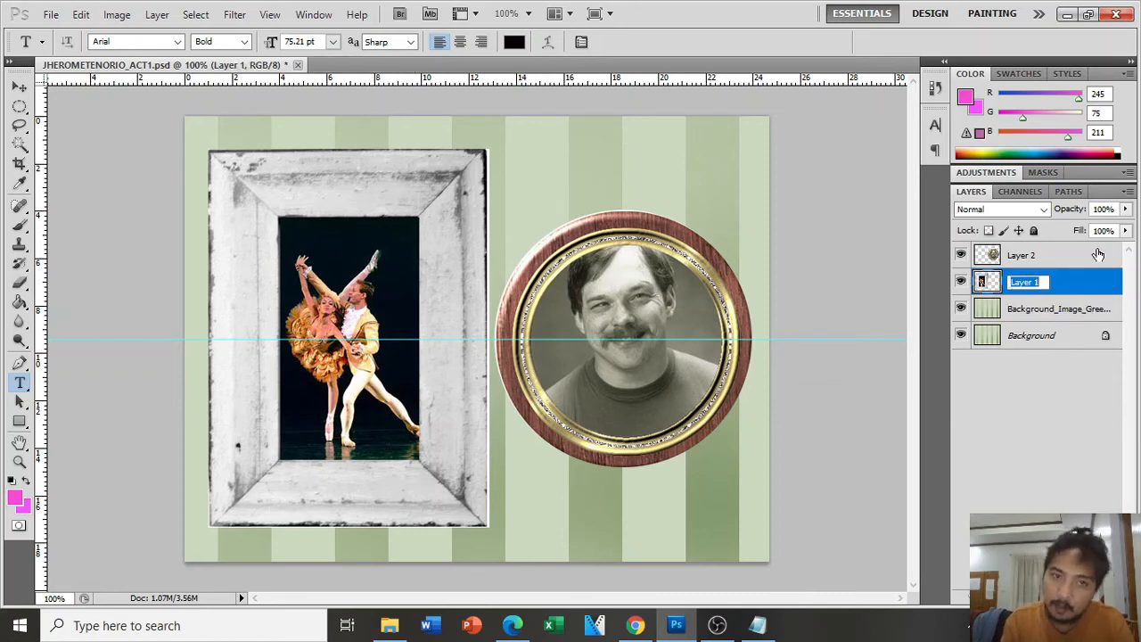
text(R)
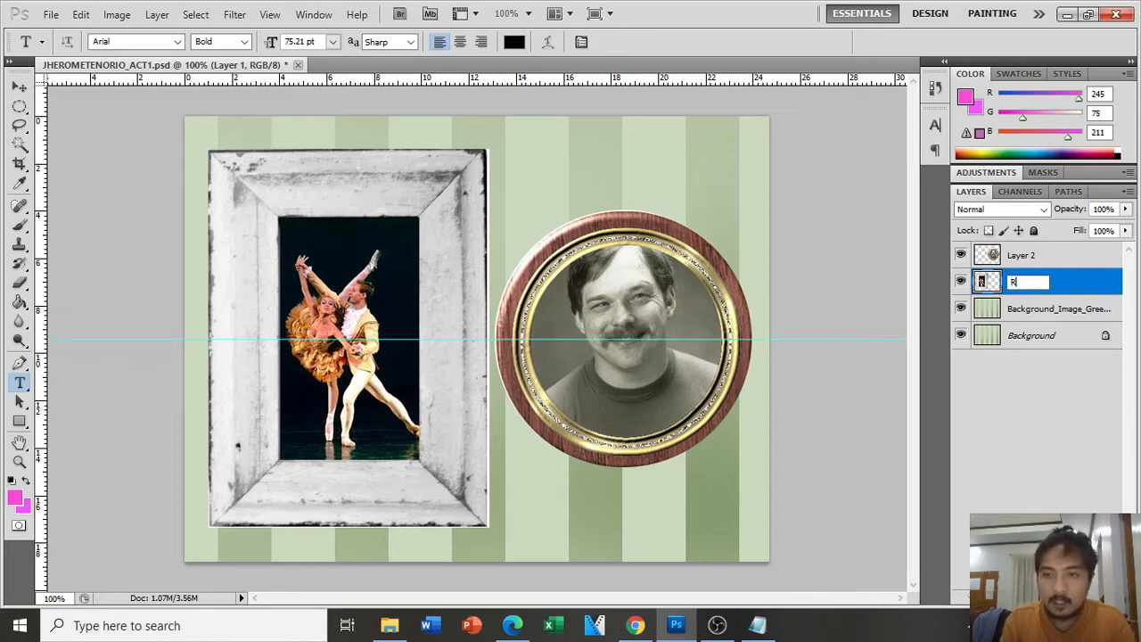
text(ectangular_F)
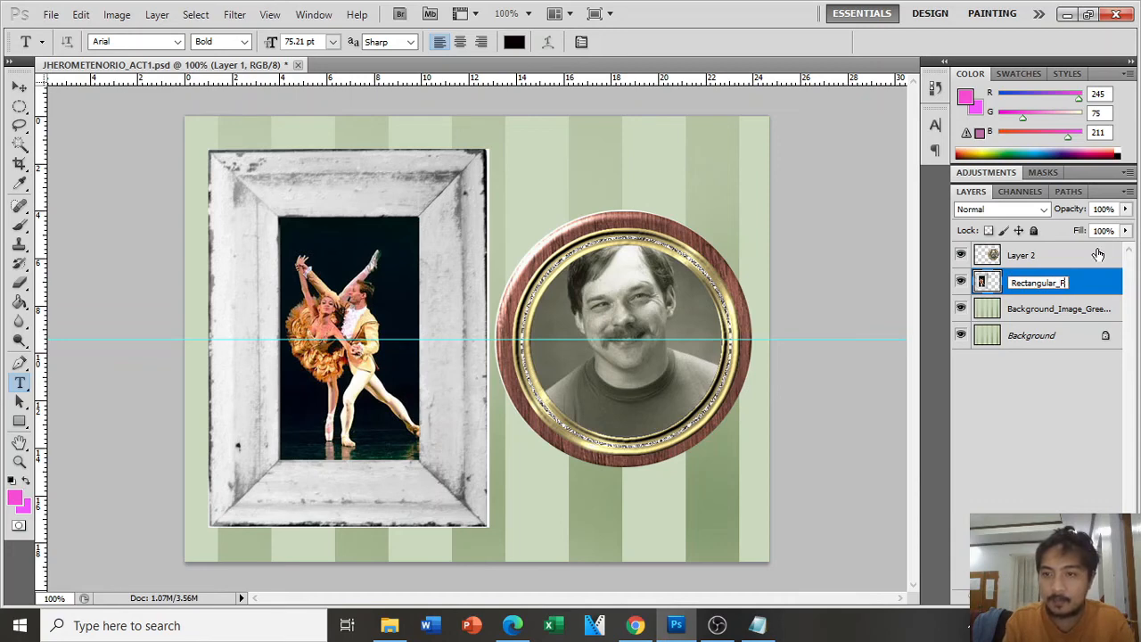
text(rame)
Step: Rename Layer 2, which holds the round portrait, to Circular_Frame and leave no layer selected
double_click(1017, 255)
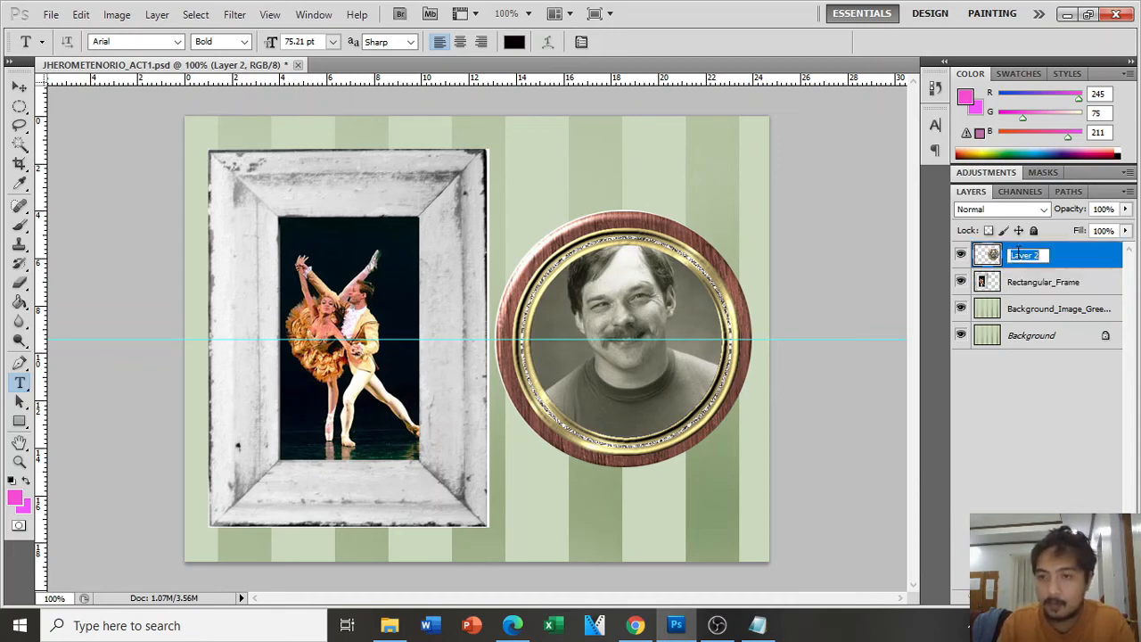
text(Circula)
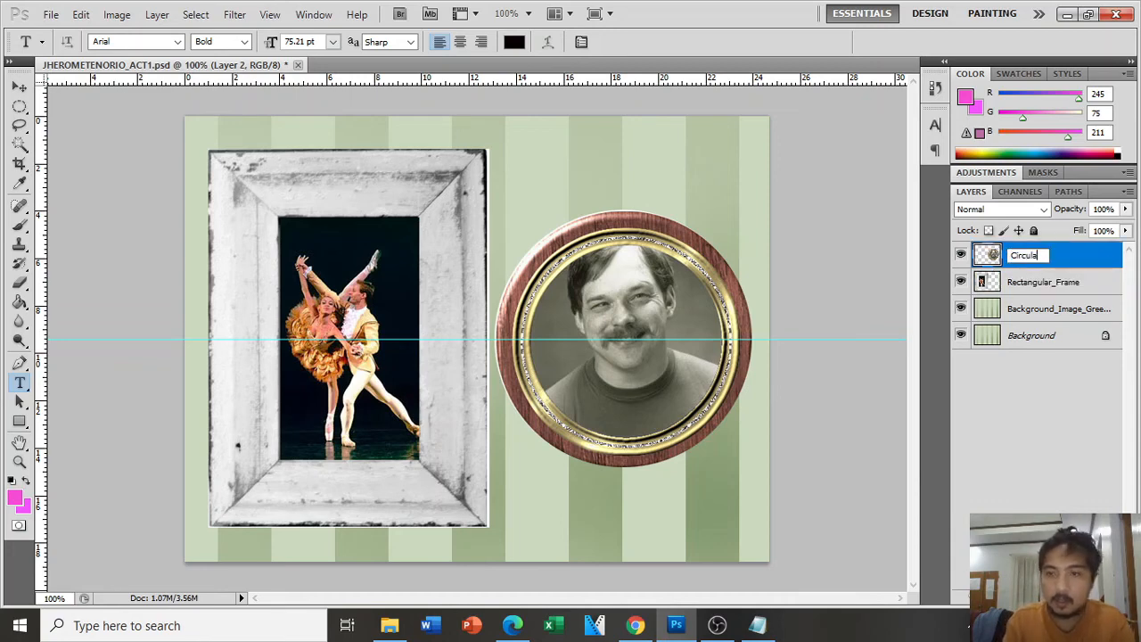
text(r_Frame)
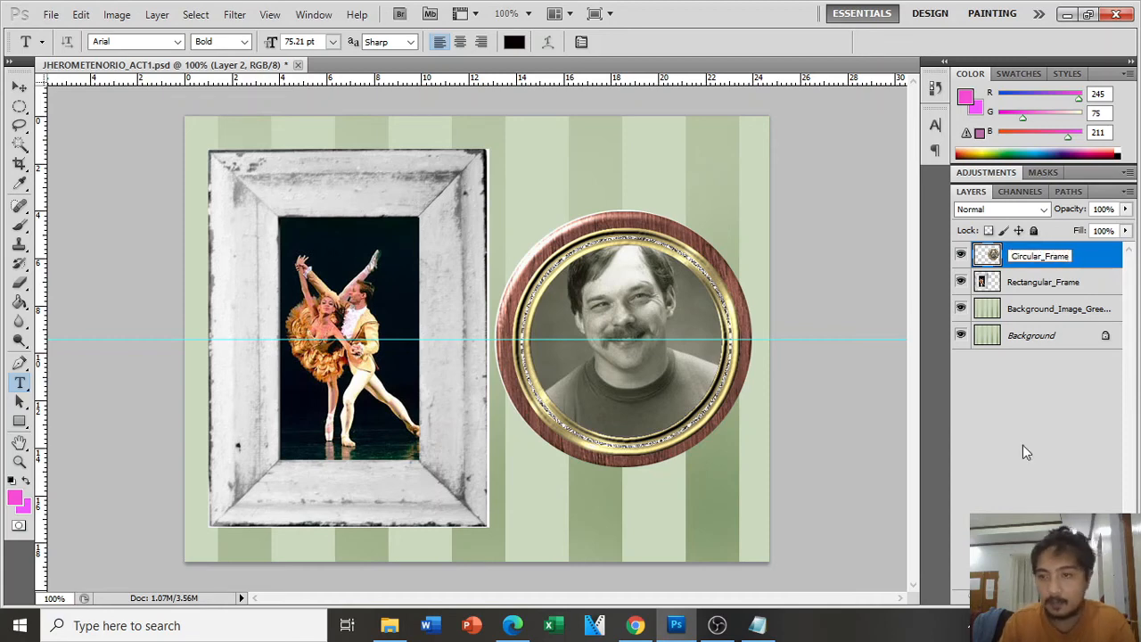
click(1086, 423)
Step: Save the changes to the existing PSD file and close Photoshop
key(alt+f)
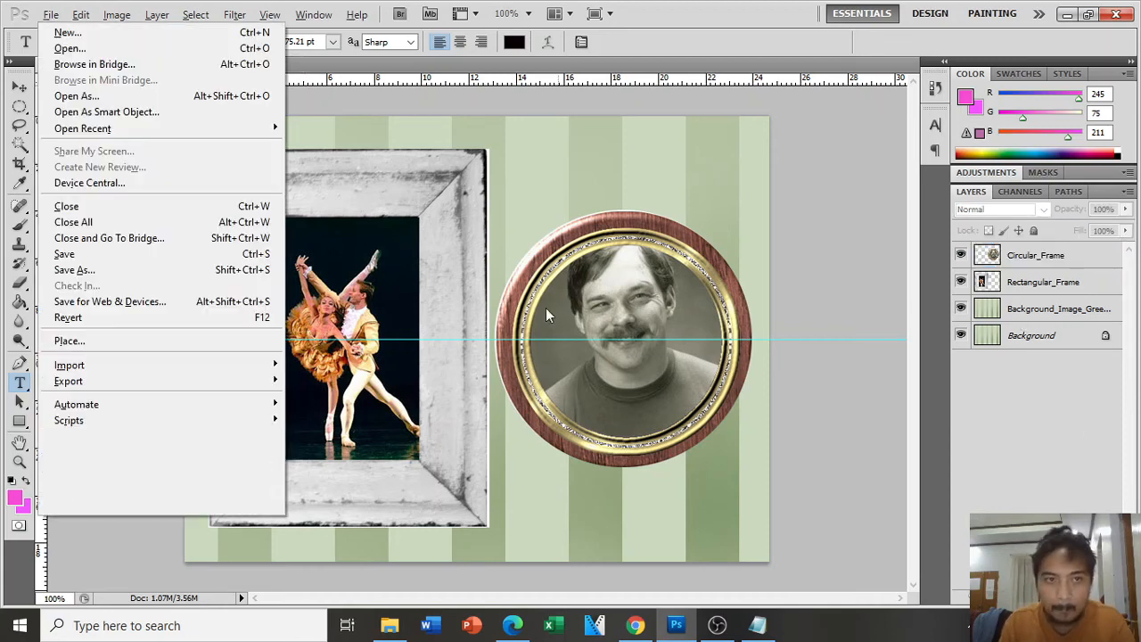
click(138, 257)
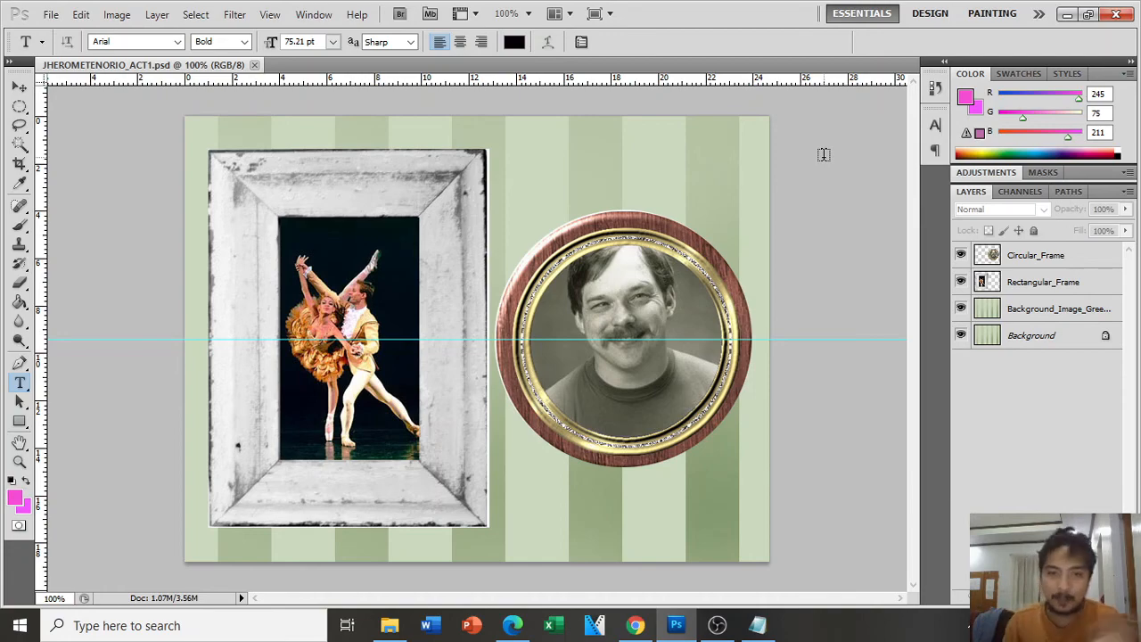
click(1116, 14)
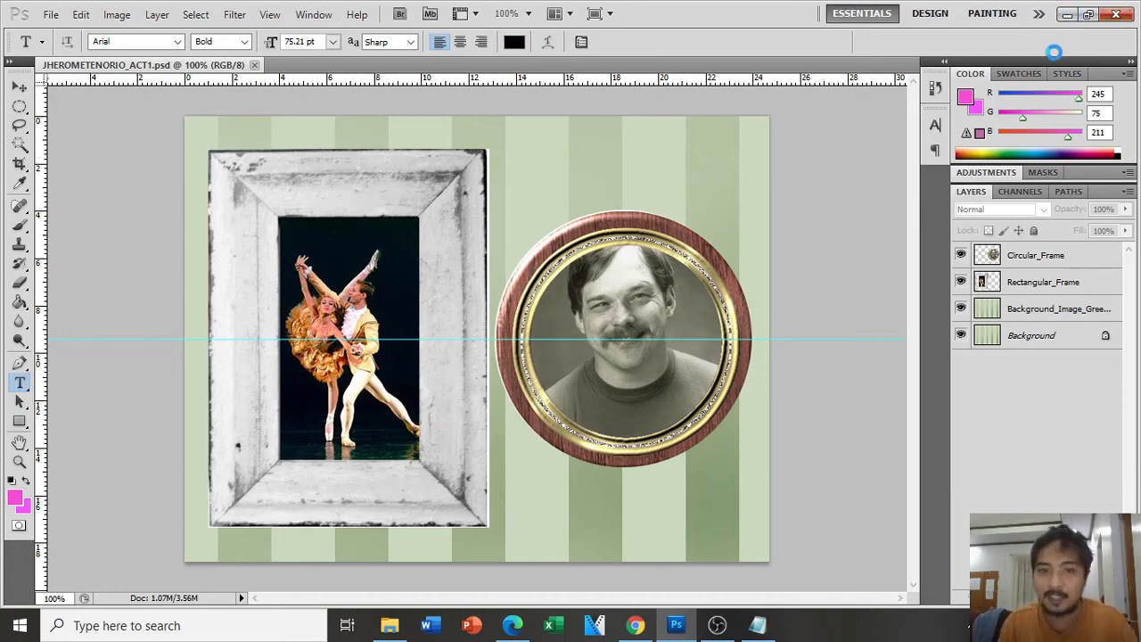
Step: Switch to the Graphic Design and Animation folder on Google Drive in Chrome and remove the previously uploaded _ACT1.psd file
click(328, 10)
click(489, 10)
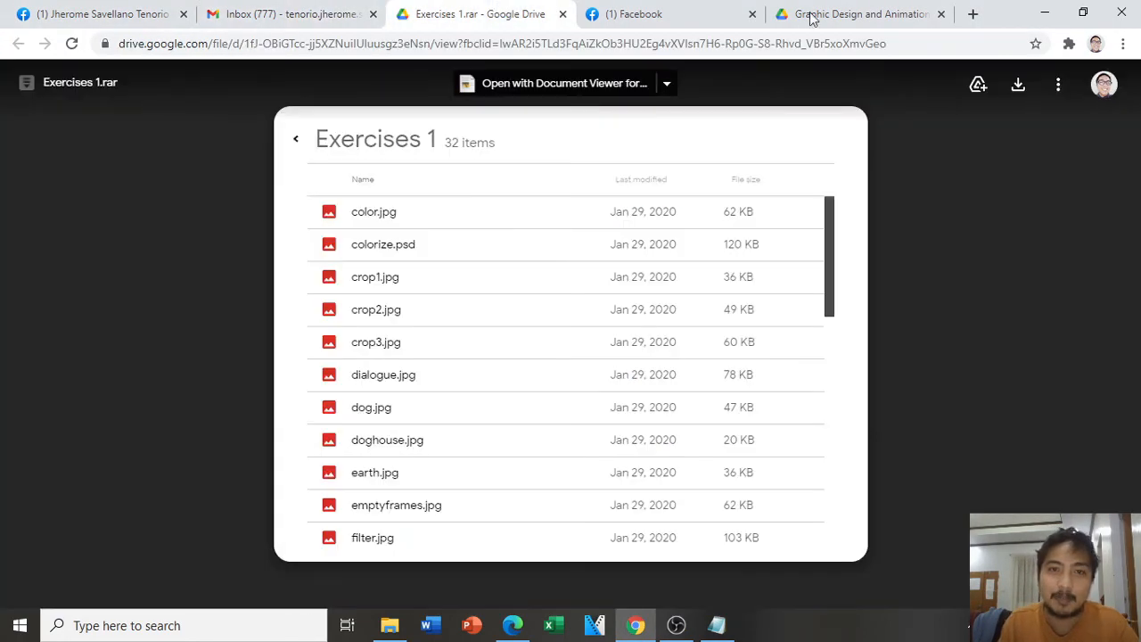
click(834, 12)
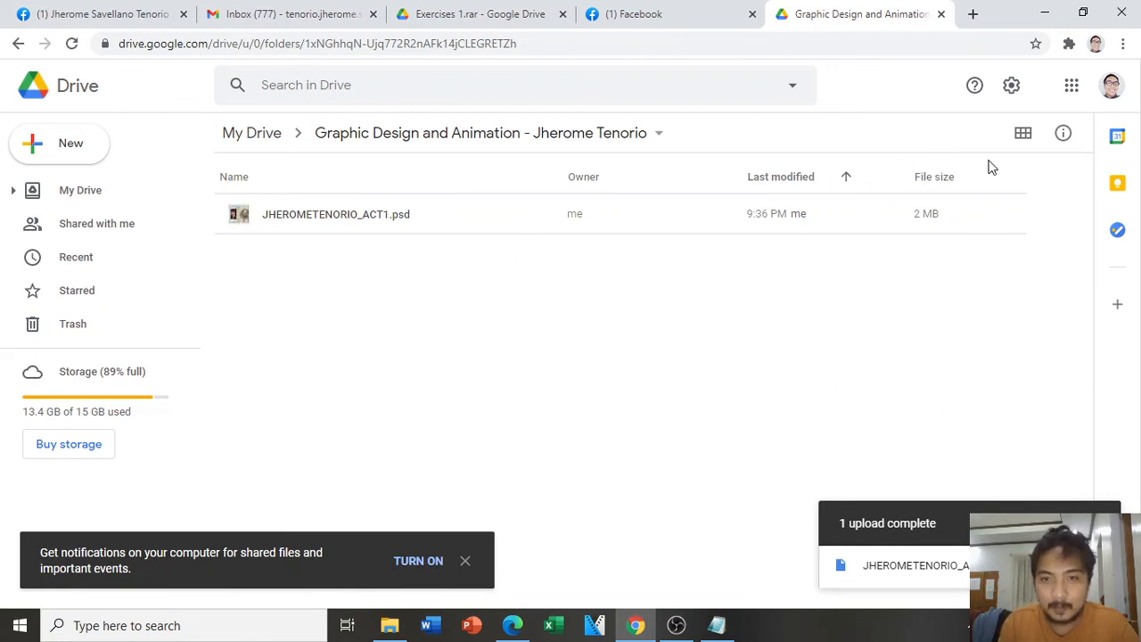
click(1089, 505)
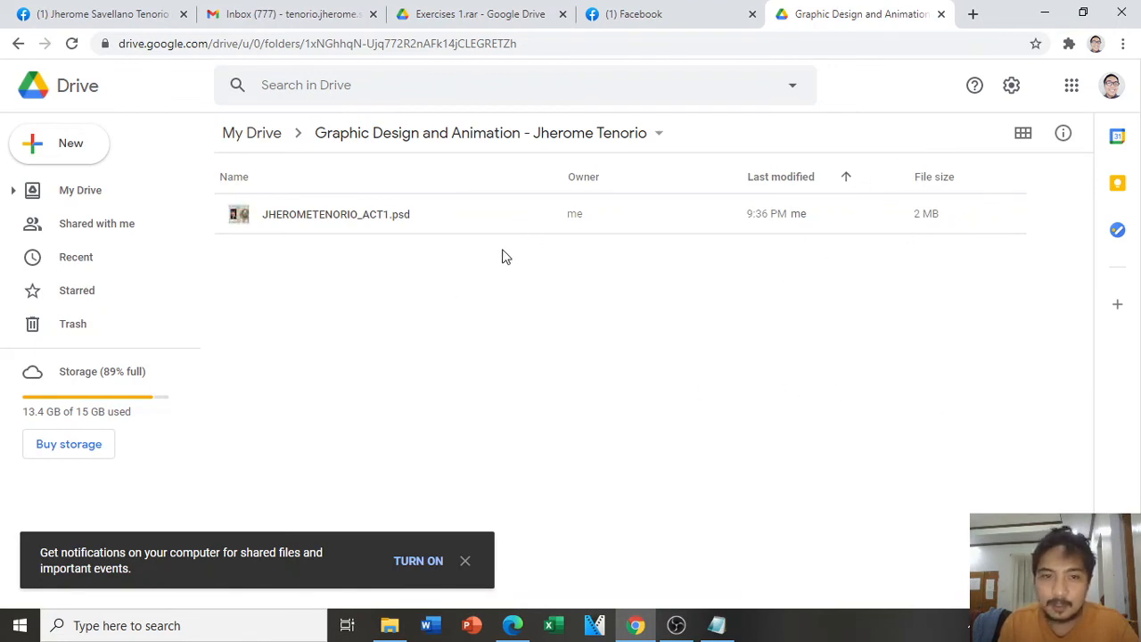
click(388, 219)
right_click(393, 221)
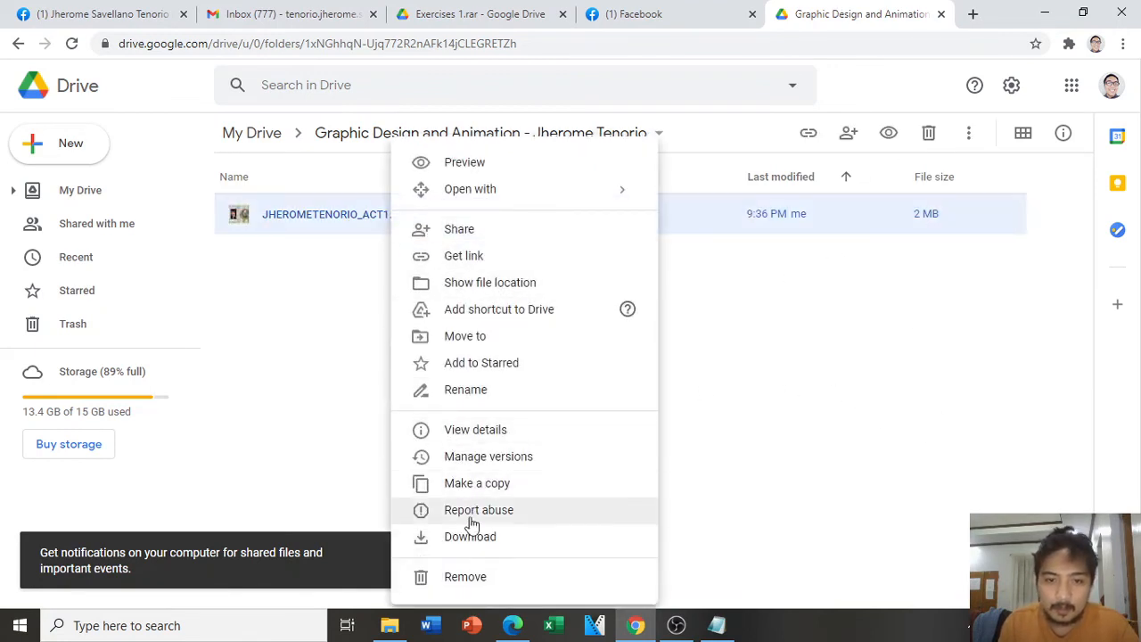
click(466, 577)
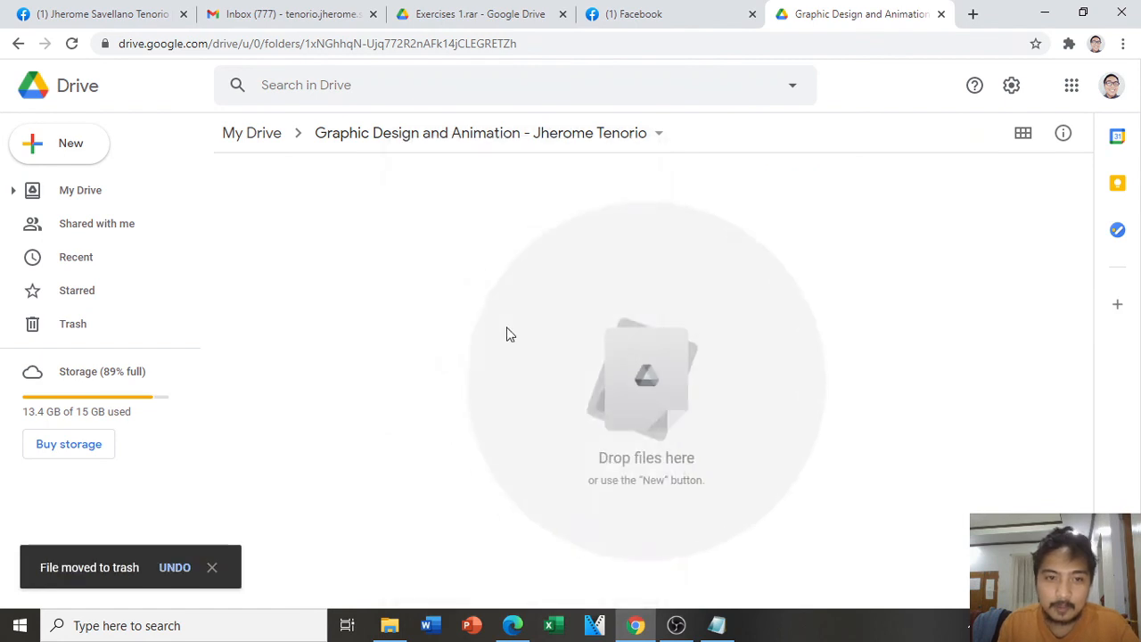
Step: Upload the saved _ACT1.psd file from the Desktop into the Graphic Design and Animation folder
click(80, 153)
click(94, 196)
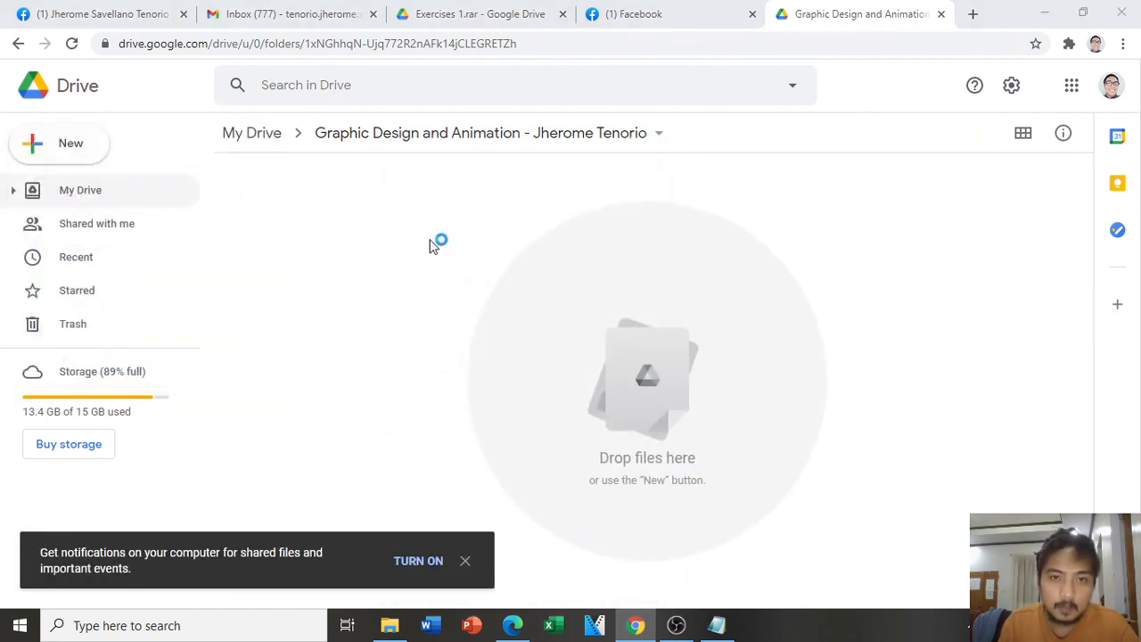
click(653, 267)
key(e)
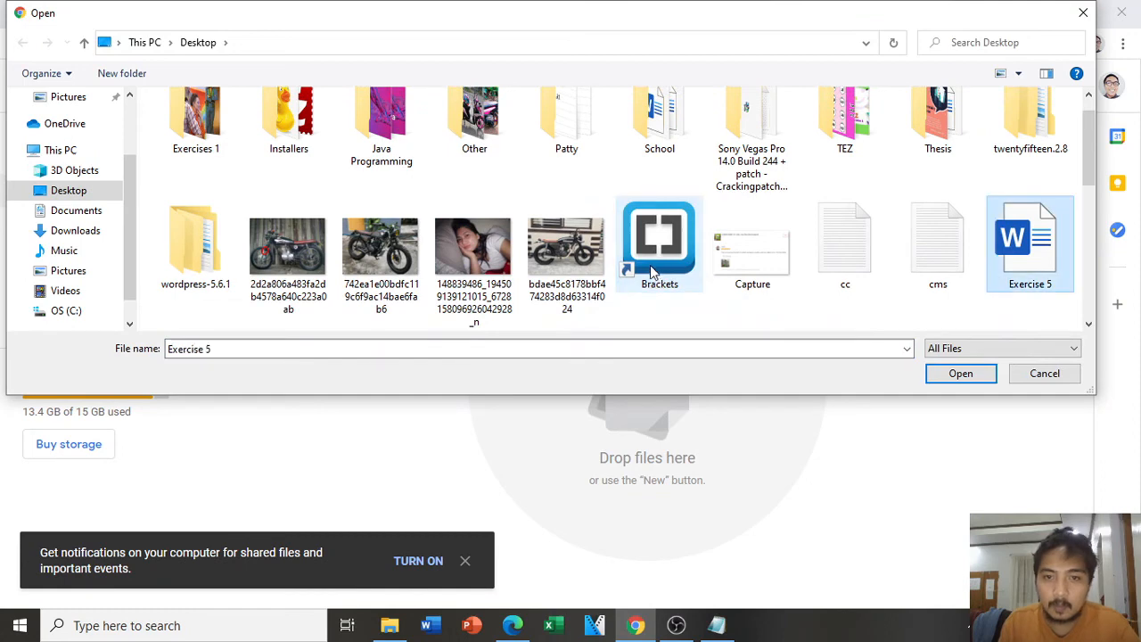
click(811, 241)
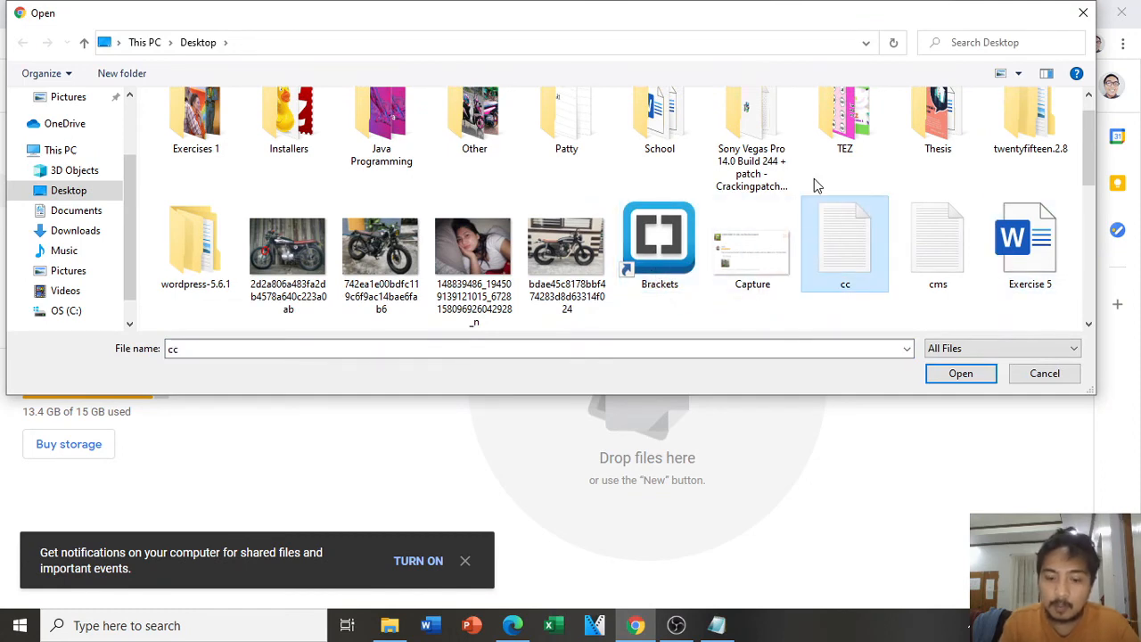
text(jh)
click(977, 375)
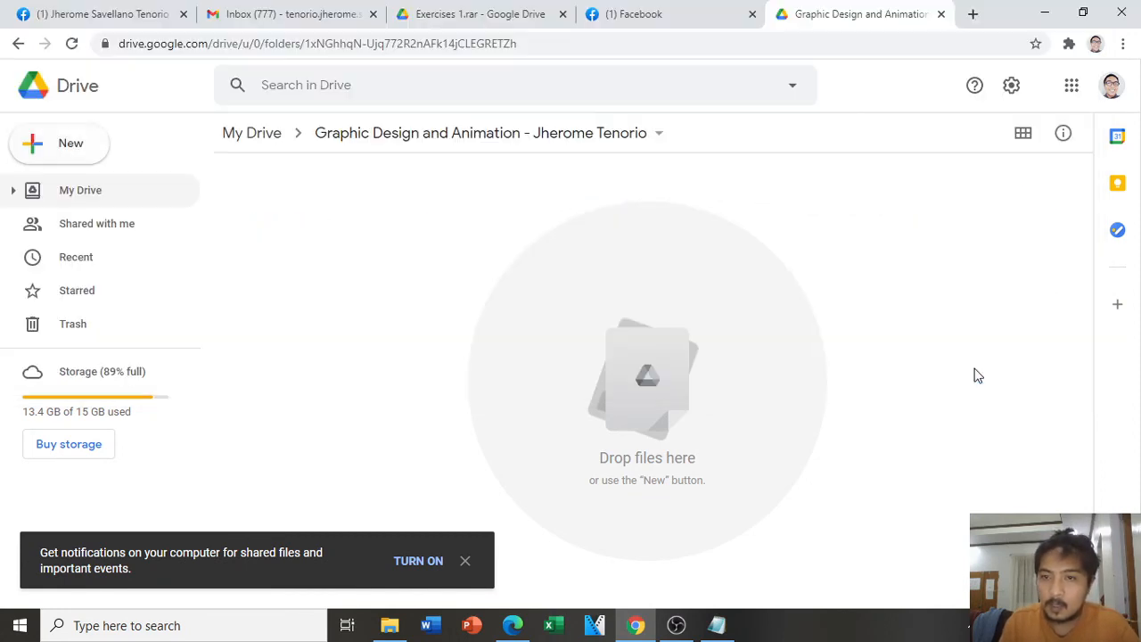
click(677, 625)
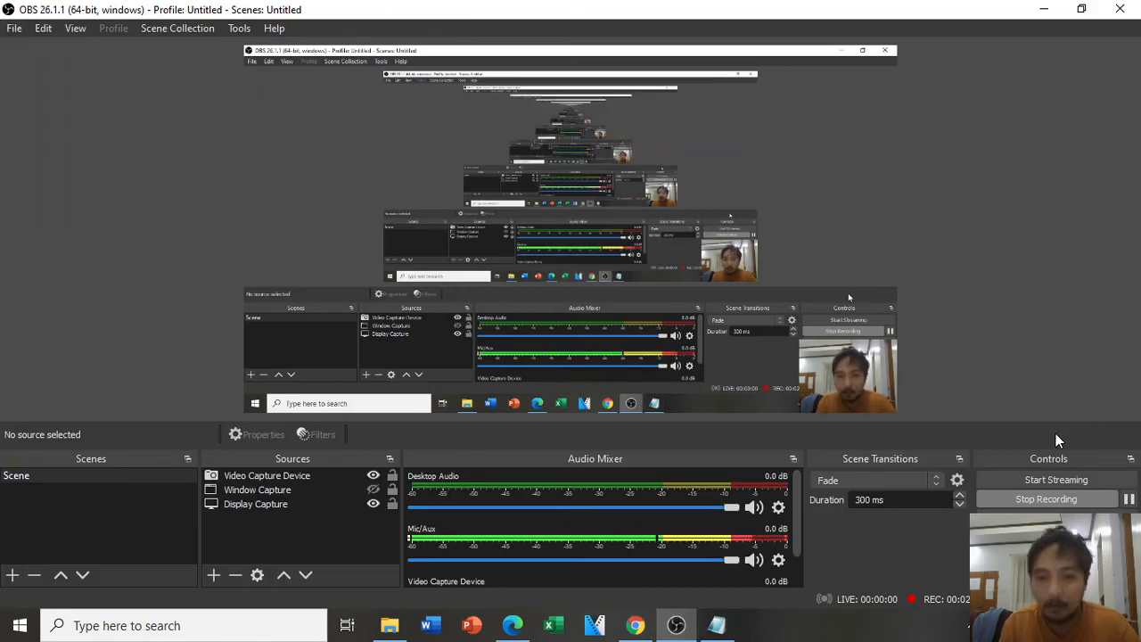